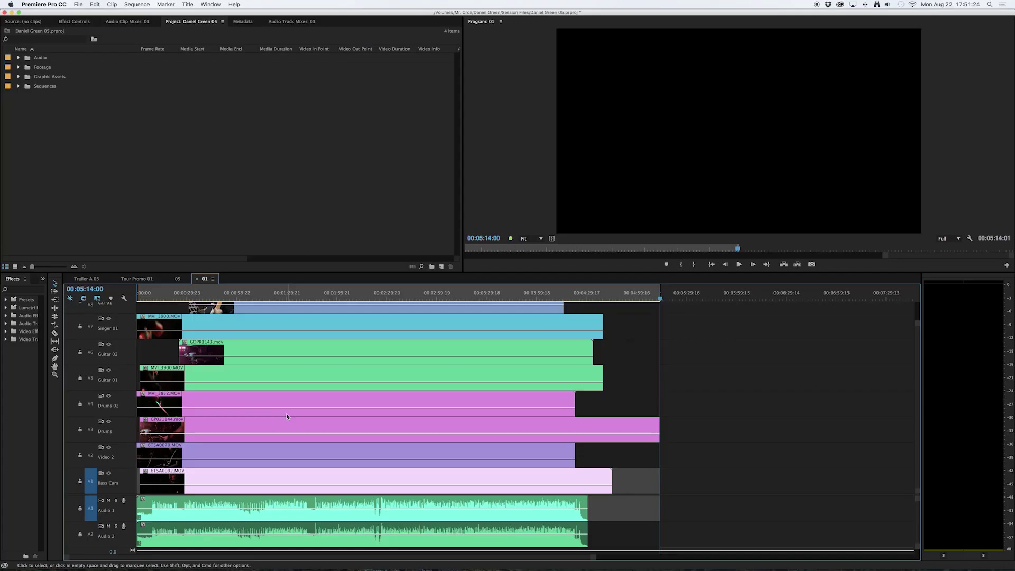
# Scroll up and down through the timeline's stacked video tracks to review them.
pyautogui.scroll(2, 287, 416)
pyautogui.scroll(-2, 287, 417)
pyautogui.scroll(-1, 286, 417)
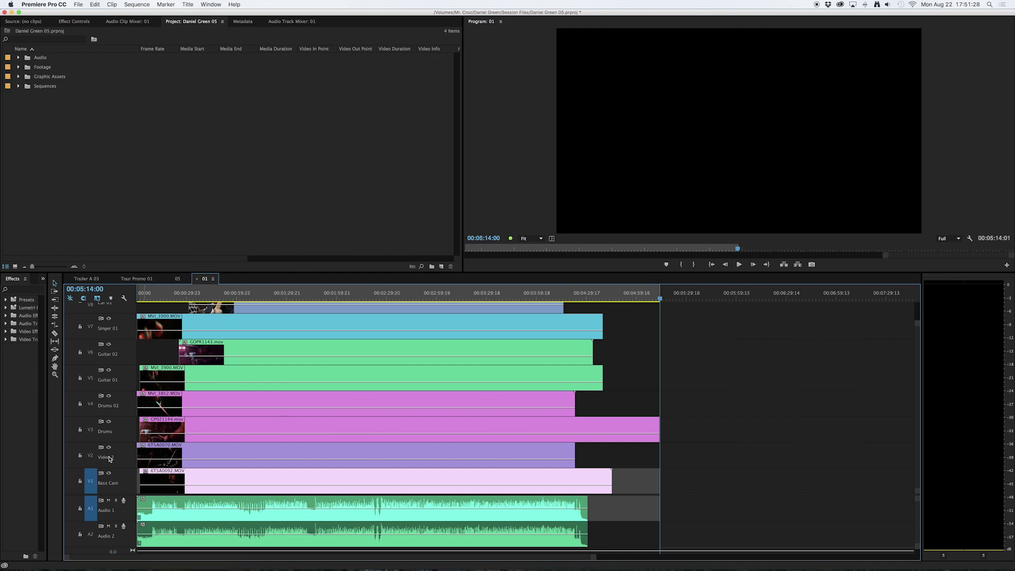
pyautogui.scroll(6, 262, 406)
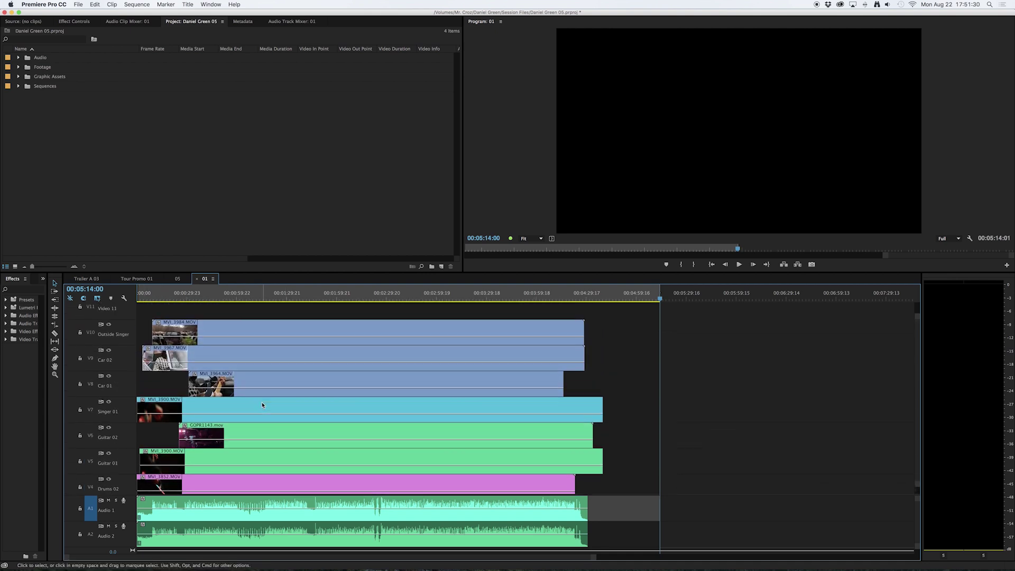
pyautogui.scroll(-6, 229, 469)
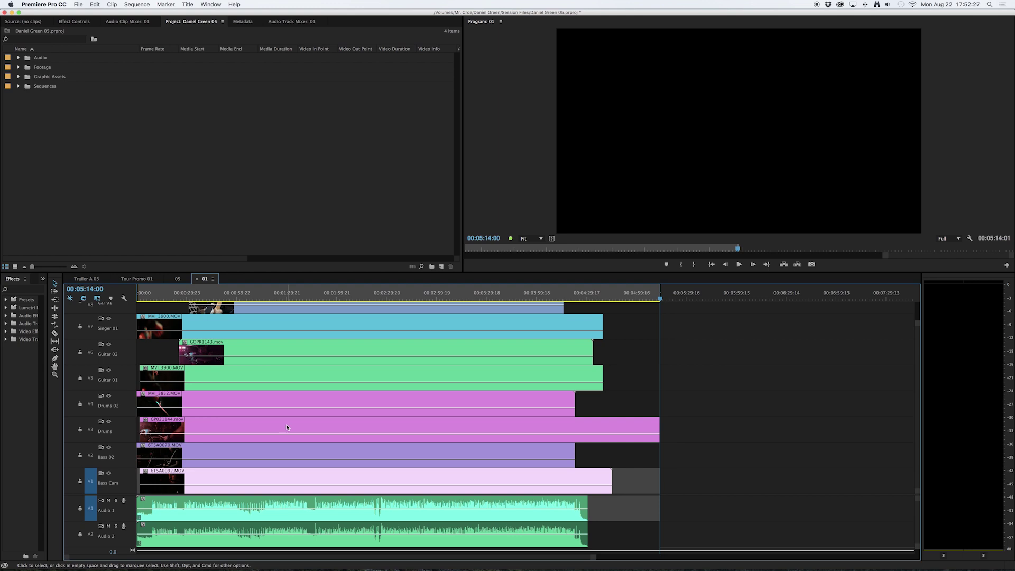
pyautogui.scroll(3, 280, 481)
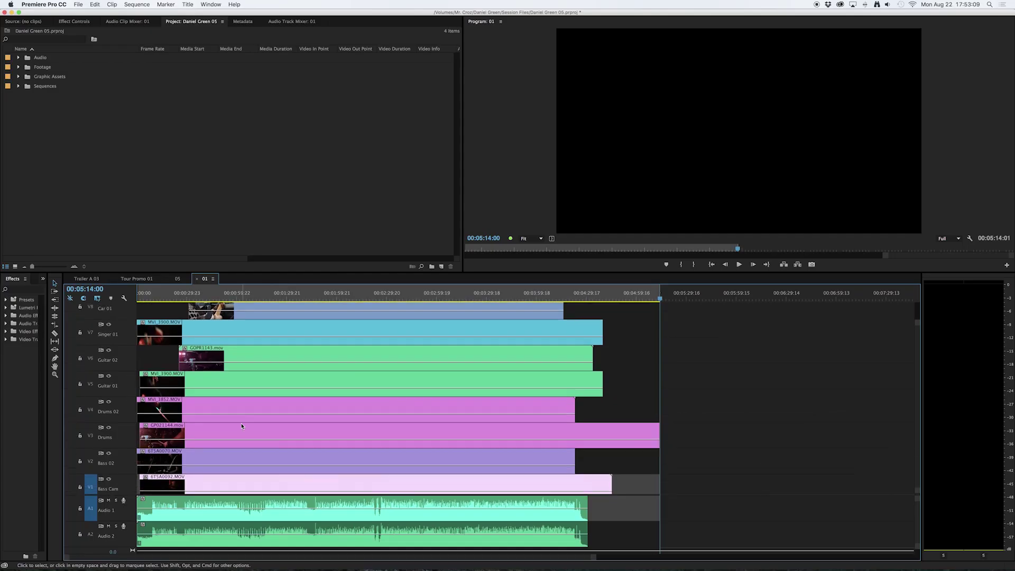
pyautogui.scroll(-1, 241, 427)
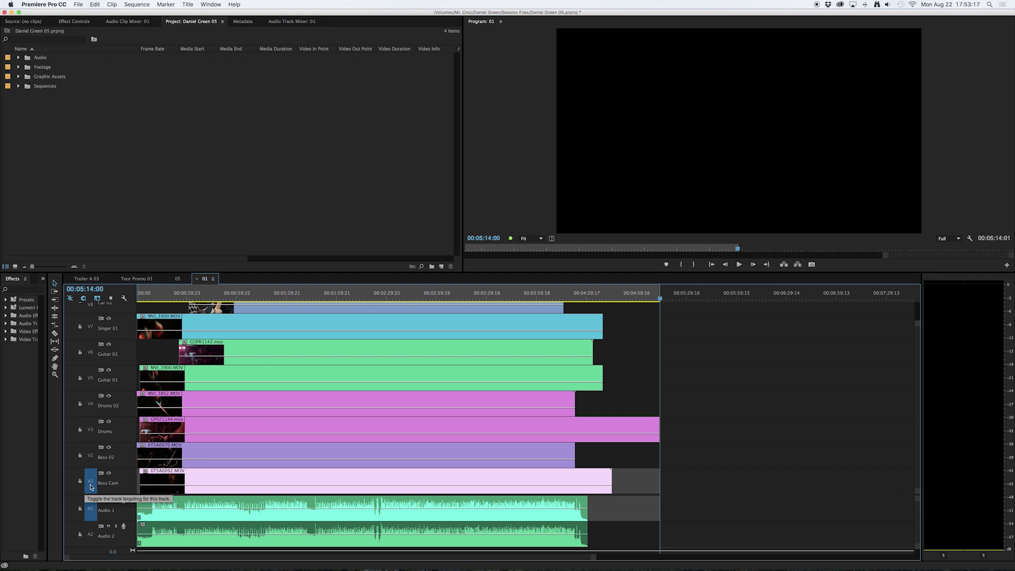
# Target and then untarget the Drums and Guitar 01 tracks, and untarget Bass Cam on V1.
pyautogui.click(91, 430)
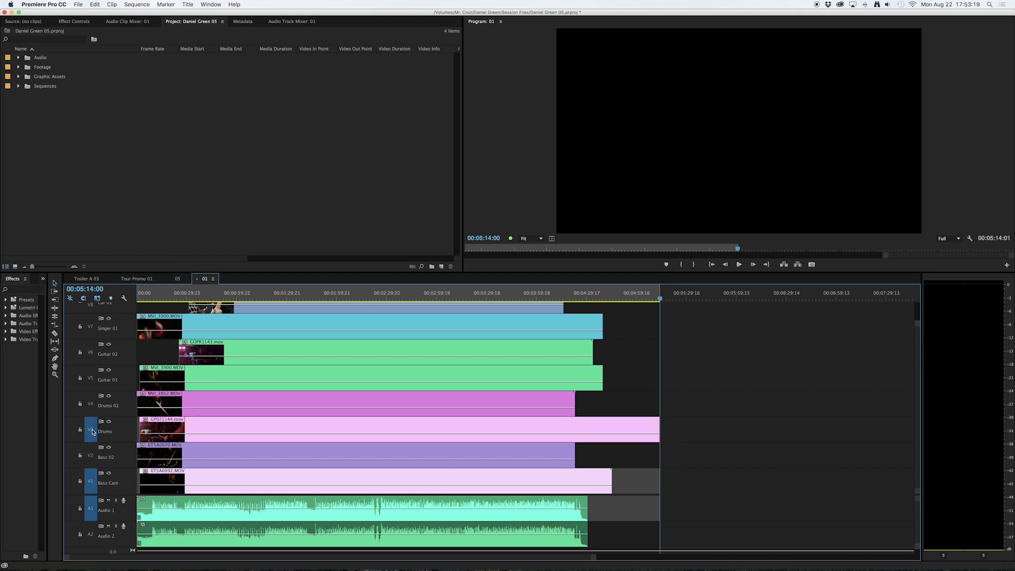
pyautogui.click(91, 379)
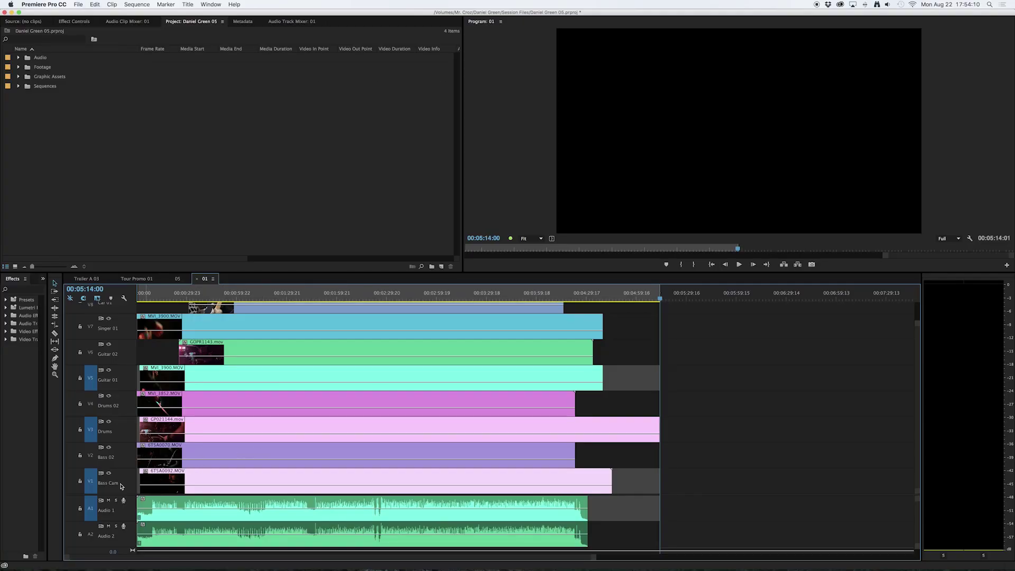
pyautogui.click(91, 430)
pyautogui.click(92, 379)
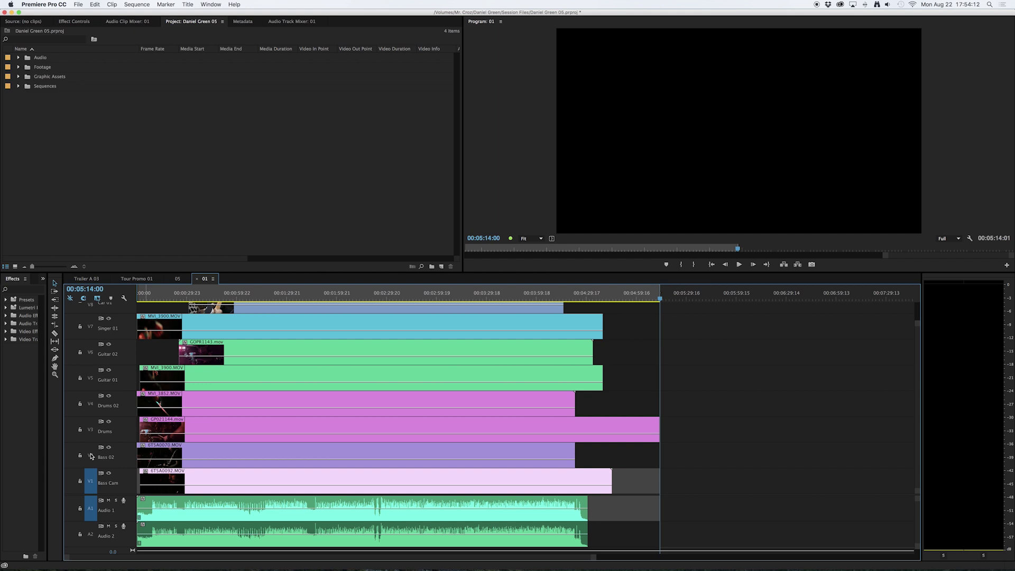
pyautogui.click(90, 481)
pyautogui.scroll(4, 242, 455)
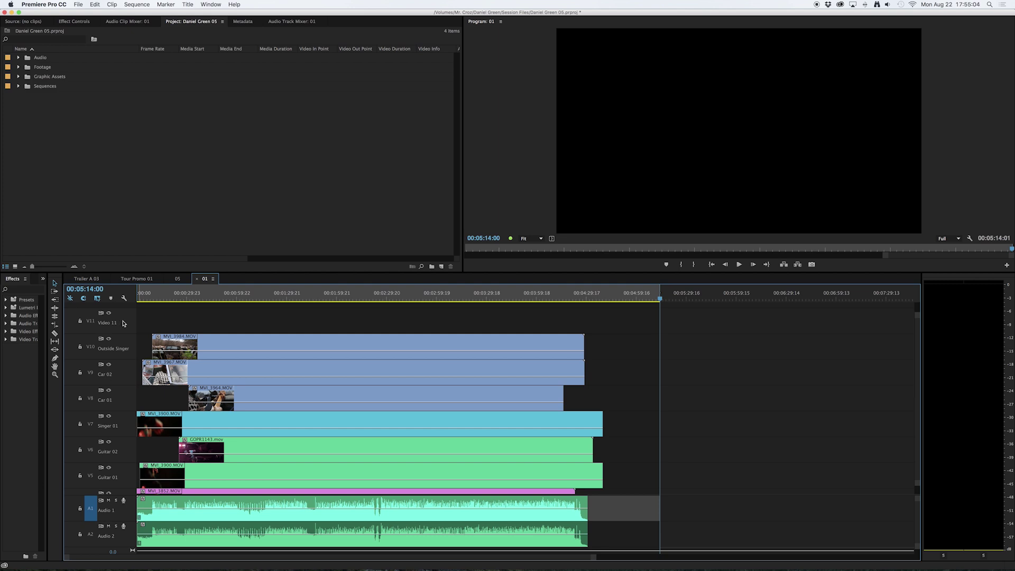
# Add a new empty V12 video track above Video 11 from the track header's context menu.
pyautogui.rightClick(126, 324)
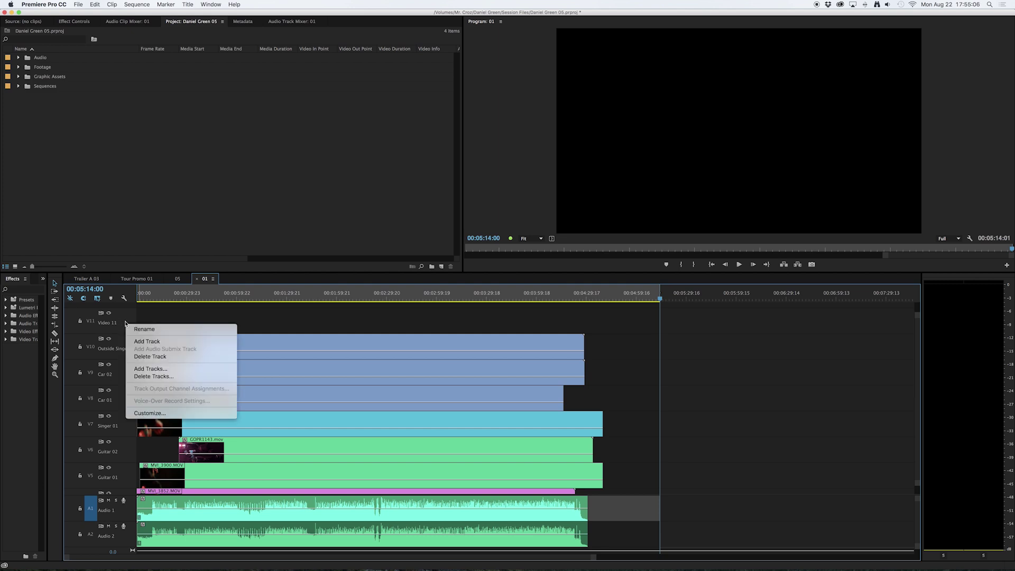
pyautogui.click(152, 341)
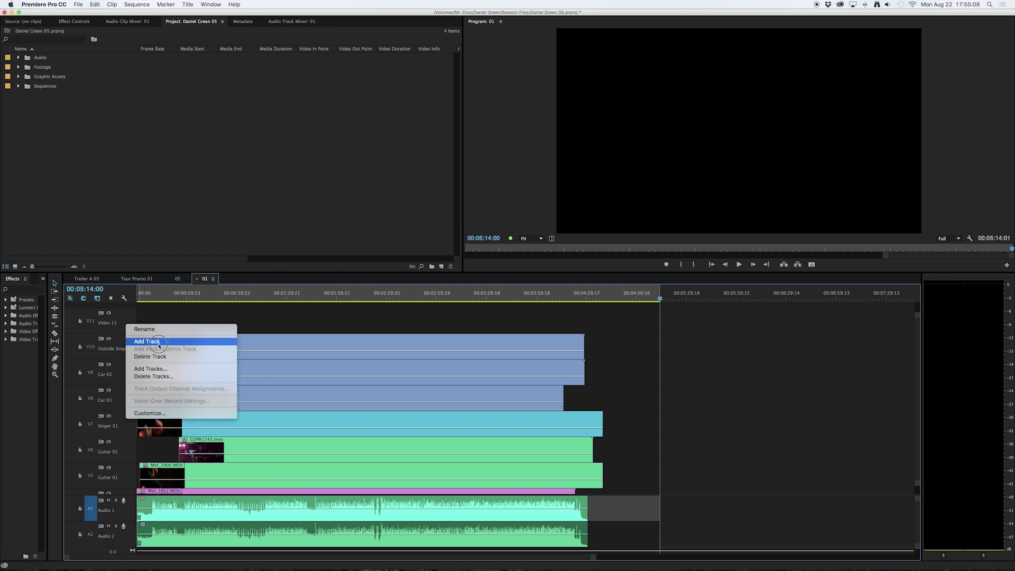
pyautogui.scroll(5, 256, 393)
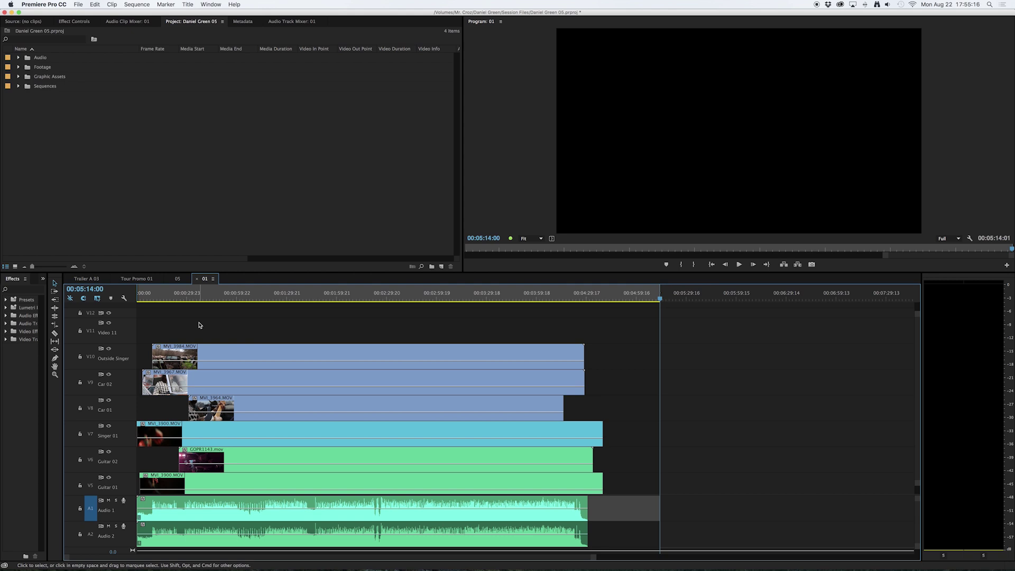
pyautogui.scroll(-5, 200, 325)
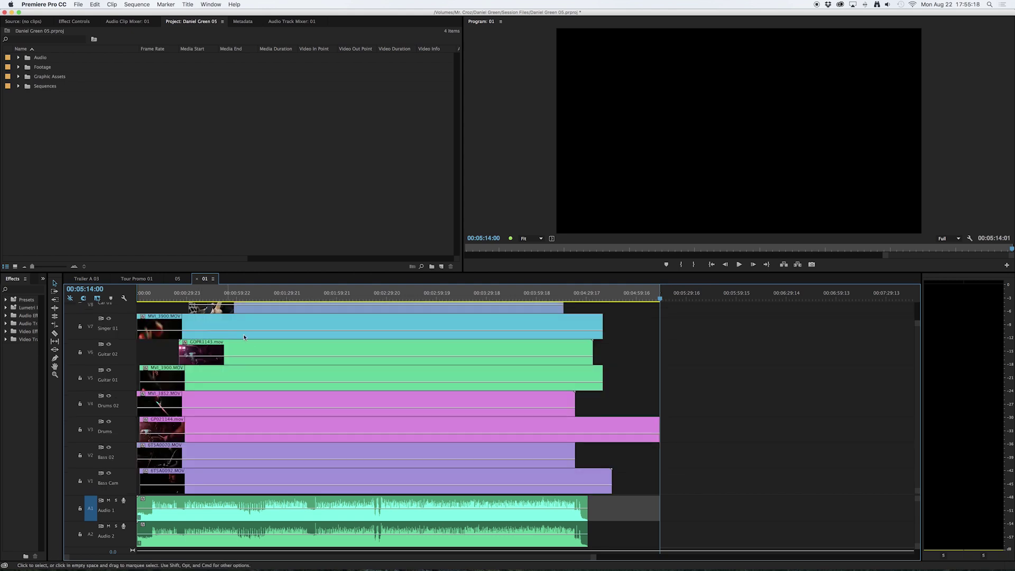
pyautogui.scroll(4, 220, 327)
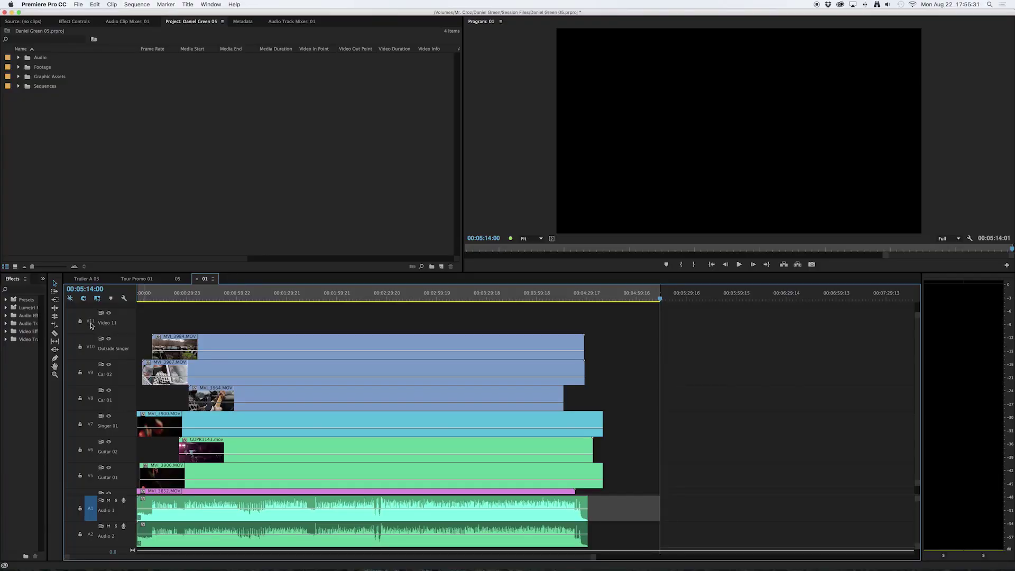
# Target the empty Video 11 track with its V11 targeting button.
pyautogui.click(91, 324)
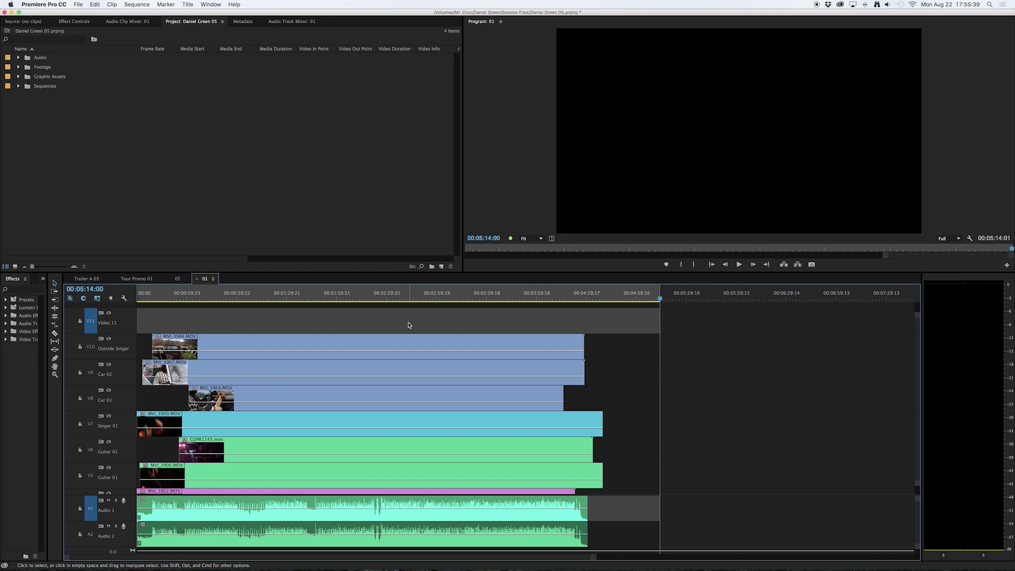
# Rename track V11 from Video 11 to 'Print Track'.
pyautogui.rightClick(109, 327)
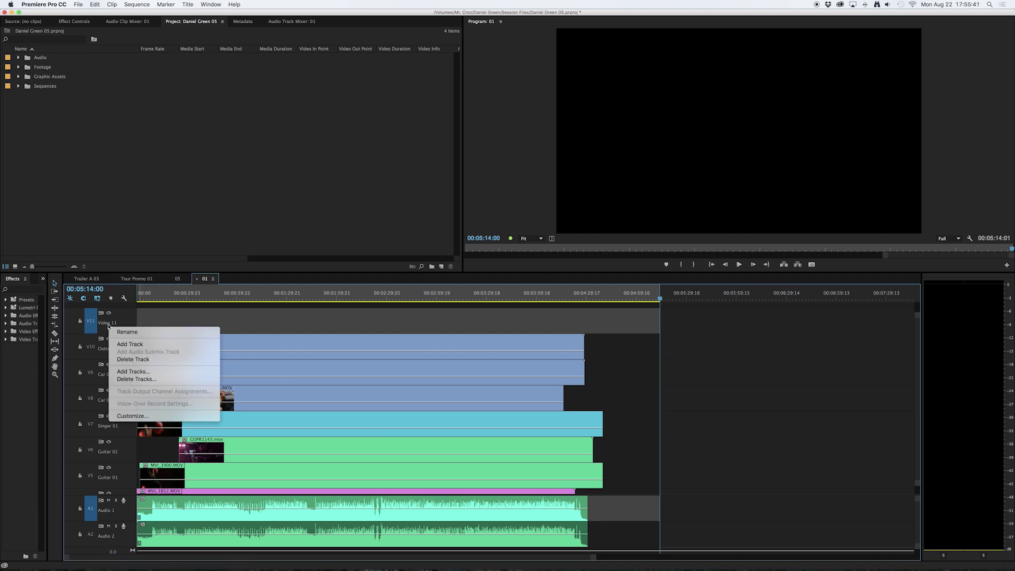
pyautogui.click(127, 332)
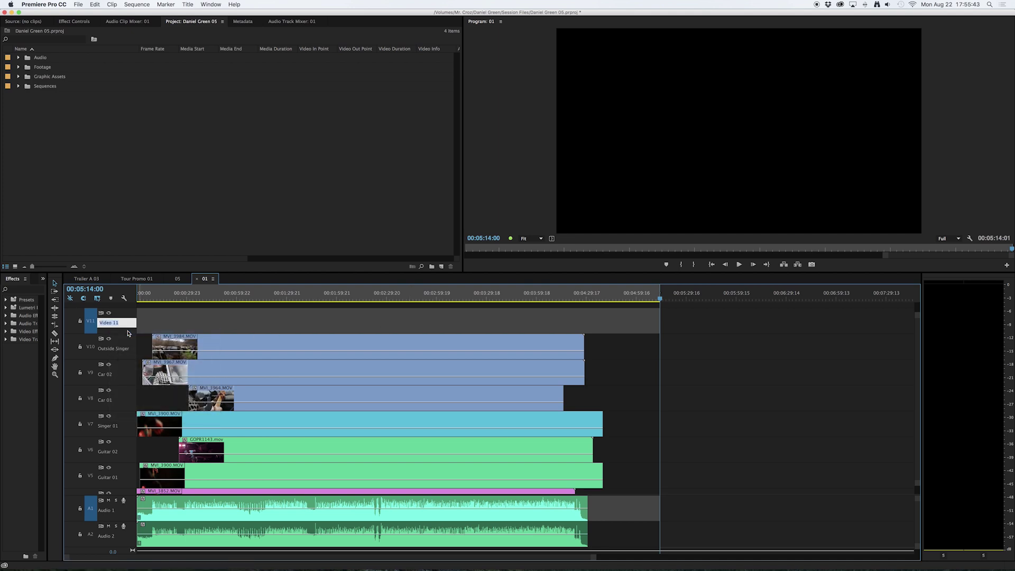
pyautogui.write('Print Track')
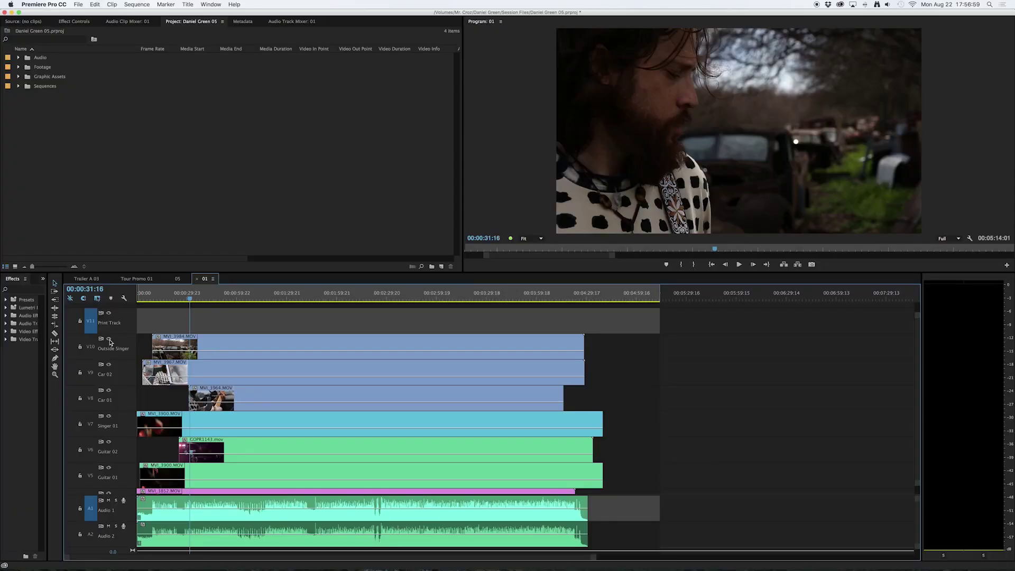
# Hide the Outside Singer and Car 02 tracks, keep Car 01 and Singer 01 visible, then select the Razor tool.
pyautogui.click(109, 339)
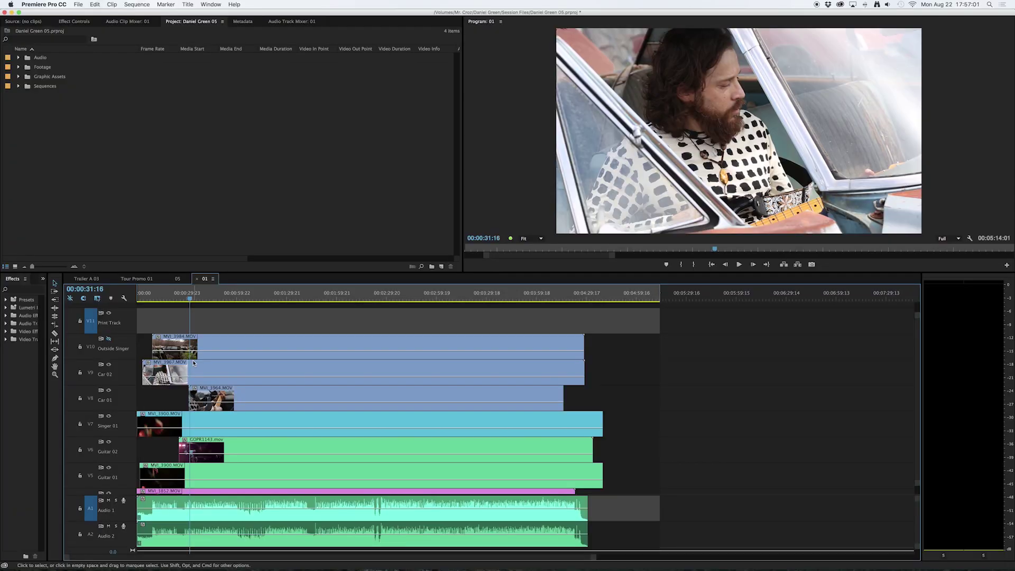
pyautogui.click(109, 366)
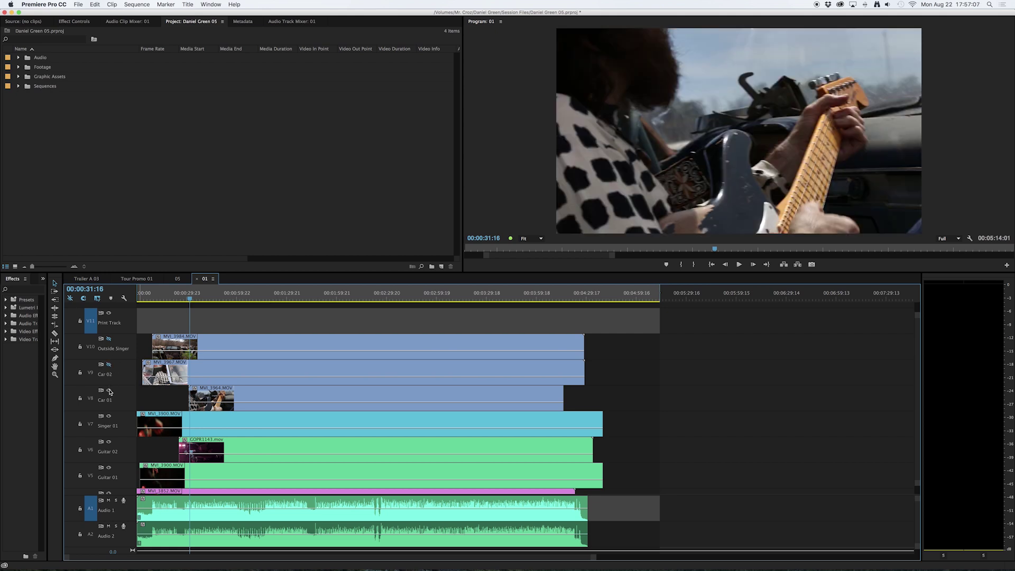
pyautogui.click(110, 391)
pyautogui.click(109, 415)
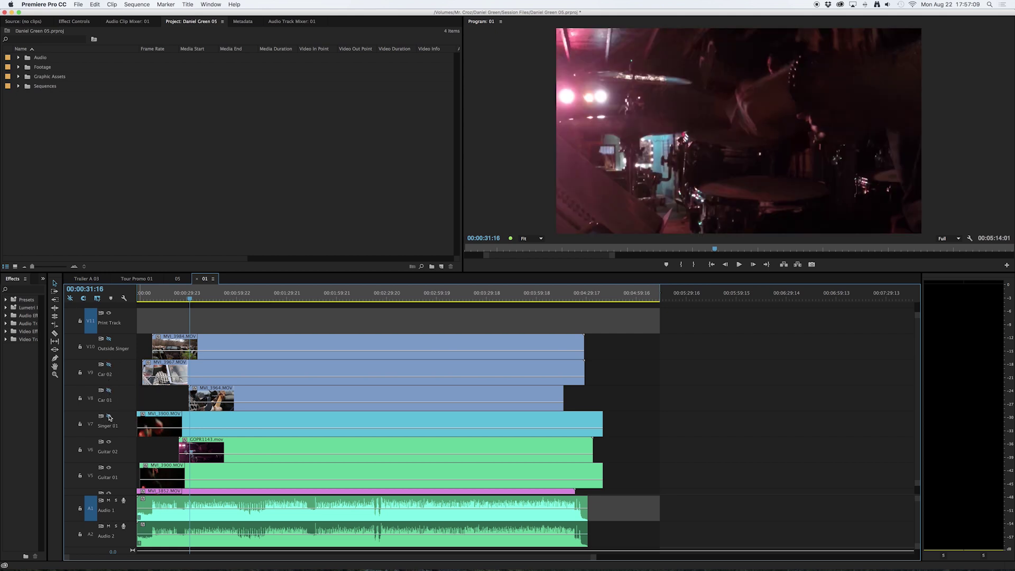
pyautogui.click(109, 415)
pyautogui.click(110, 392)
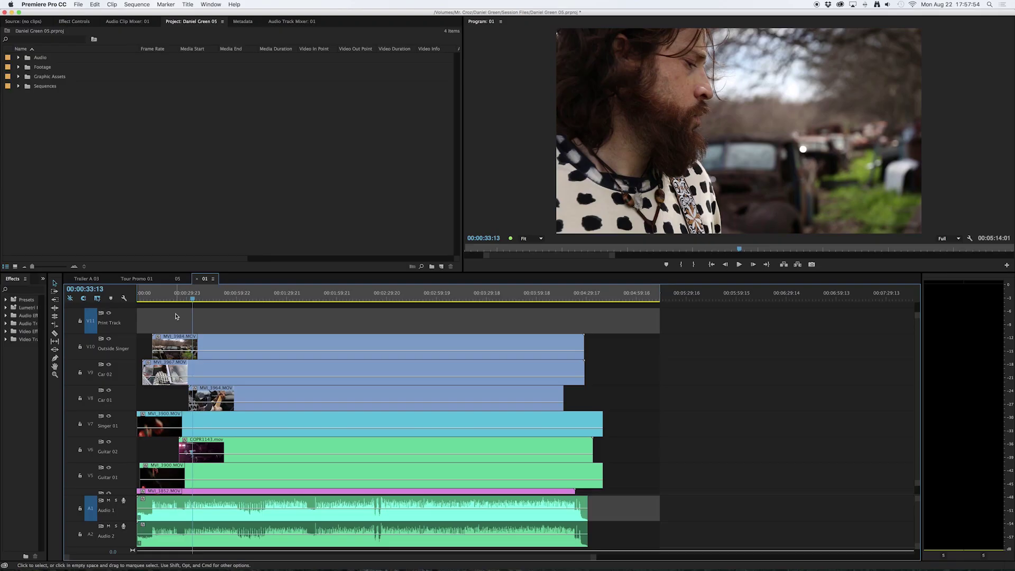
pyautogui.press('c')
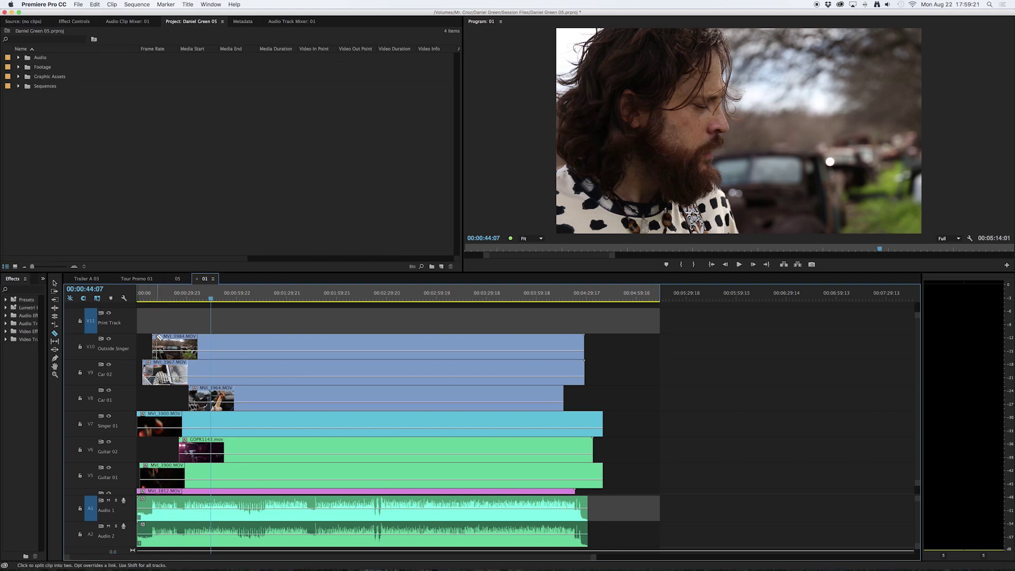
# With the Selection tool, try trimming Car 02's start, then park the playhead at 00:00:03:13.
pyautogui.press('v')
pyautogui.moveTo(143, 373); pyautogui.dragTo(128, 374)
pyautogui.click(144, 300)
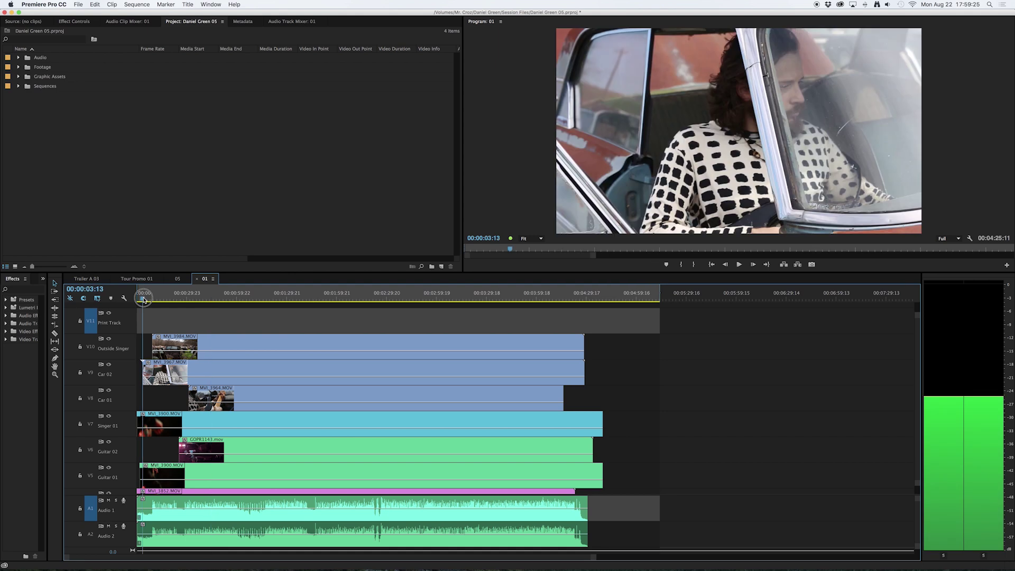
# Hide the Outside Singer track and play the sequence to 00:00:08:14.
pyautogui.click(109, 339)
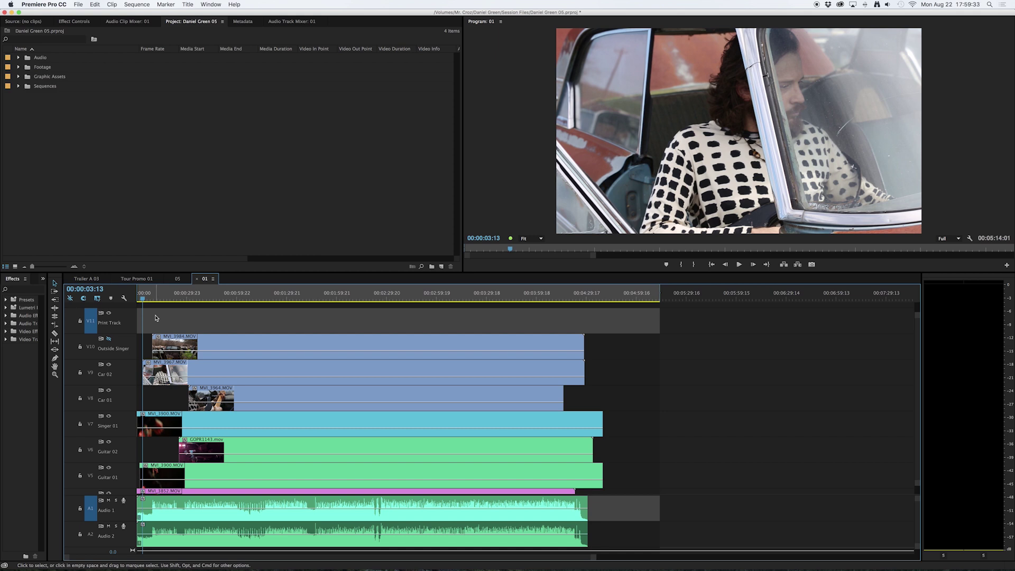
pyautogui.press('space')
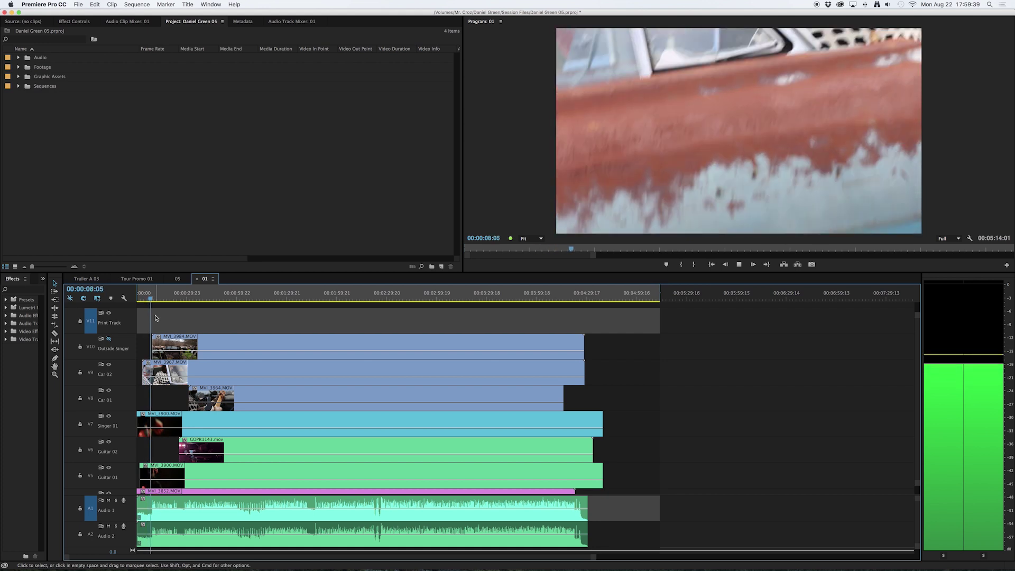
pyautogui.press('space')
# Razor-cut Car 02 on V9 at 00:00:08:14 and select the opening 00:00:03:13–00:00:08:13 piece.
pyautogui.press('c')
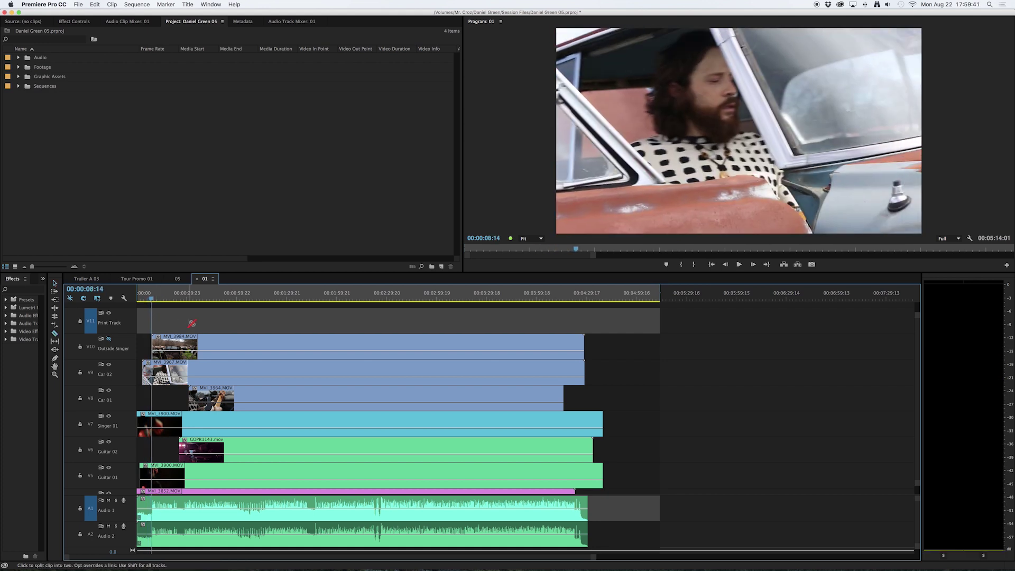
pyautogui.click(151, 371)
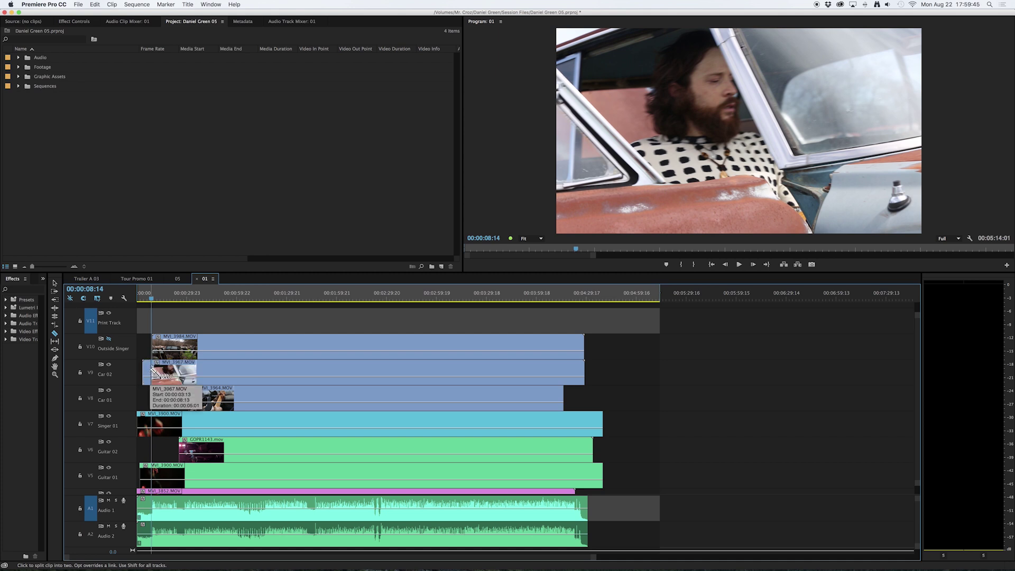
pyautogui.press('v')
pyautogui.click(146, 372)
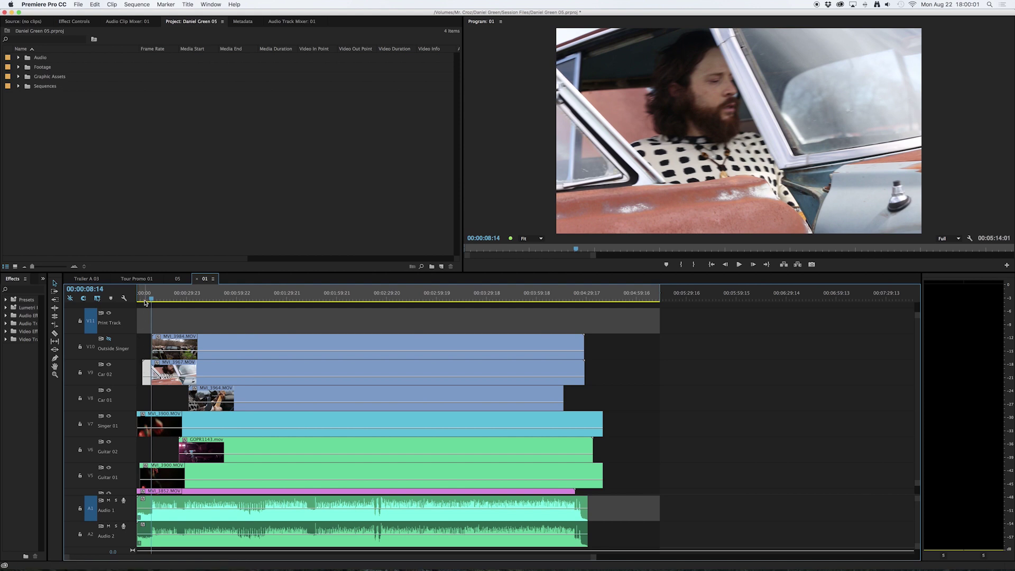
# Hide the Car 02, Car 01, Guitar 02 and Guitar 01 tracks and show Singer 01 again.
pyautogui.moveTo(143, 301); pyautogui.dragTo(143, 301)
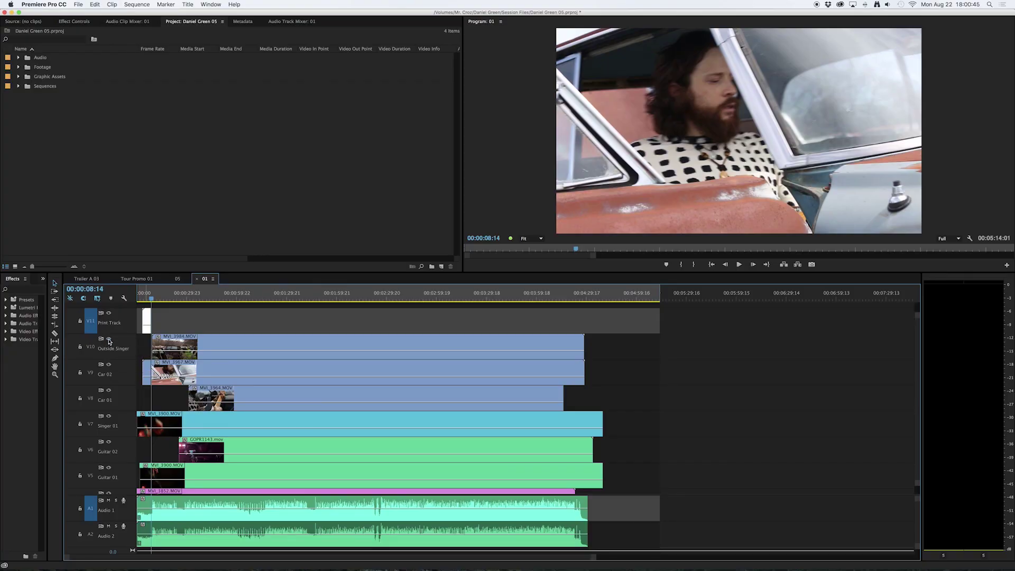
pyautogui.click(109, 365)
pyautogui.click(108, 390)
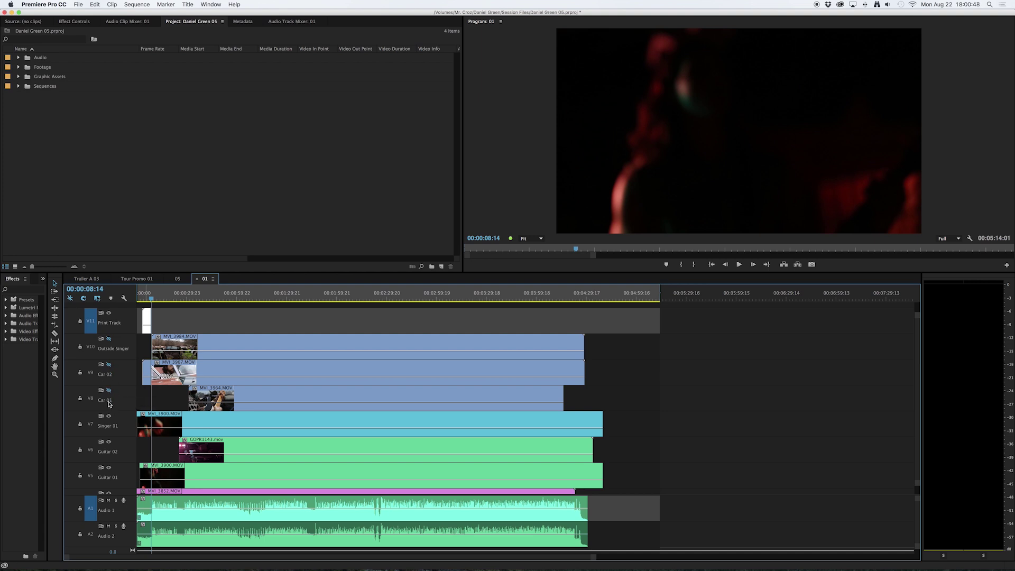
pyautogui.click(108, 443)
pyautogui.scroll(-2, 108, 443)
pyautogui.click(108, 440)
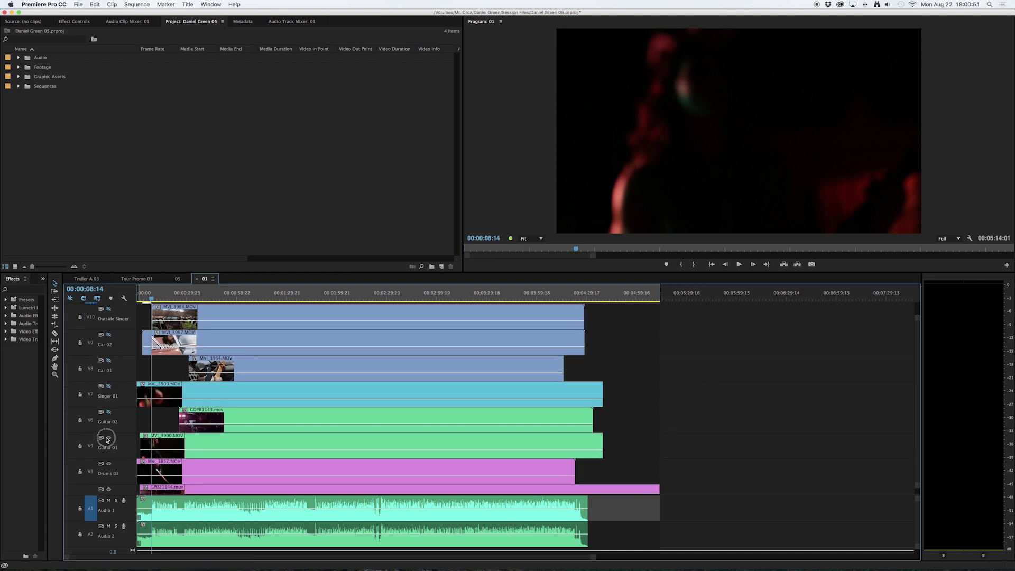
pyautogui.scroll(-3, 107, 440)
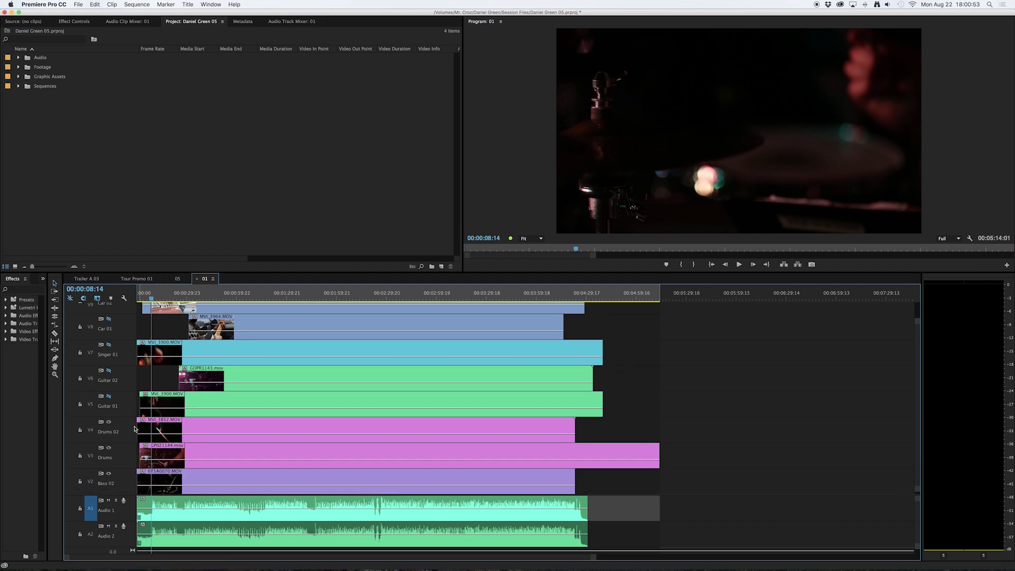
pyautogui.click(108, 346)
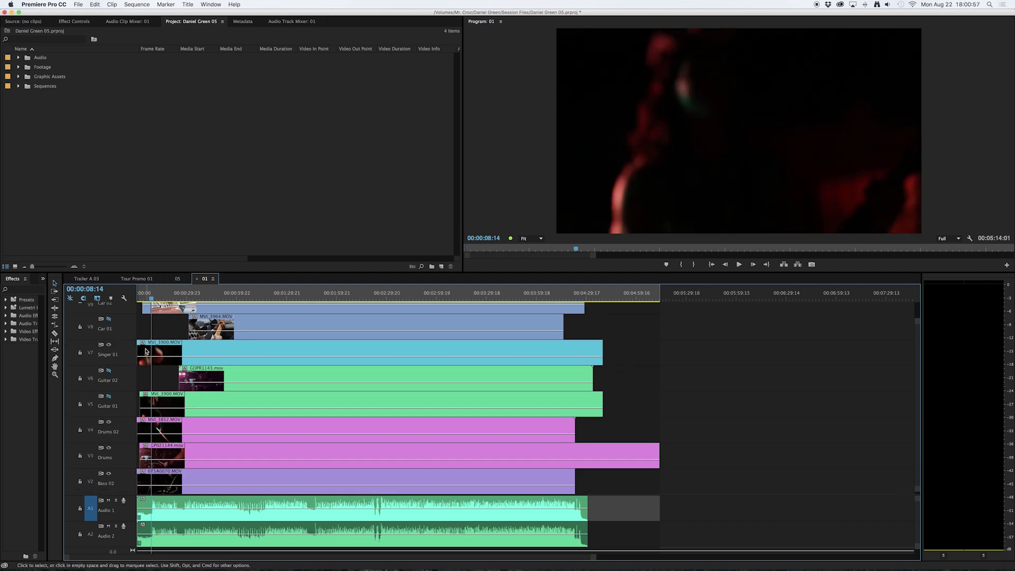
pyautogui.scroll(3, 184, 345)
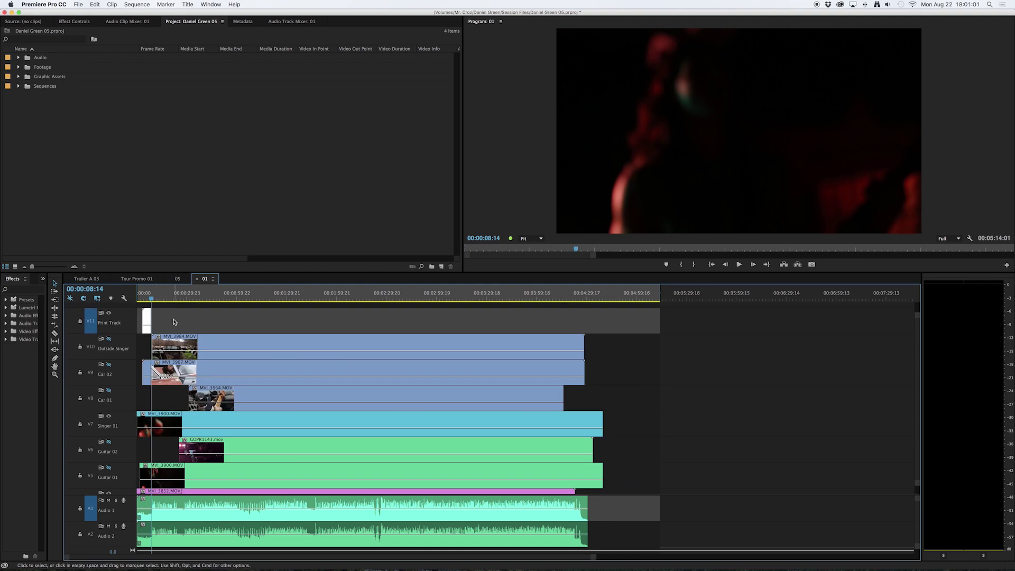
pyautogui.scroll(-3, 175, 322)
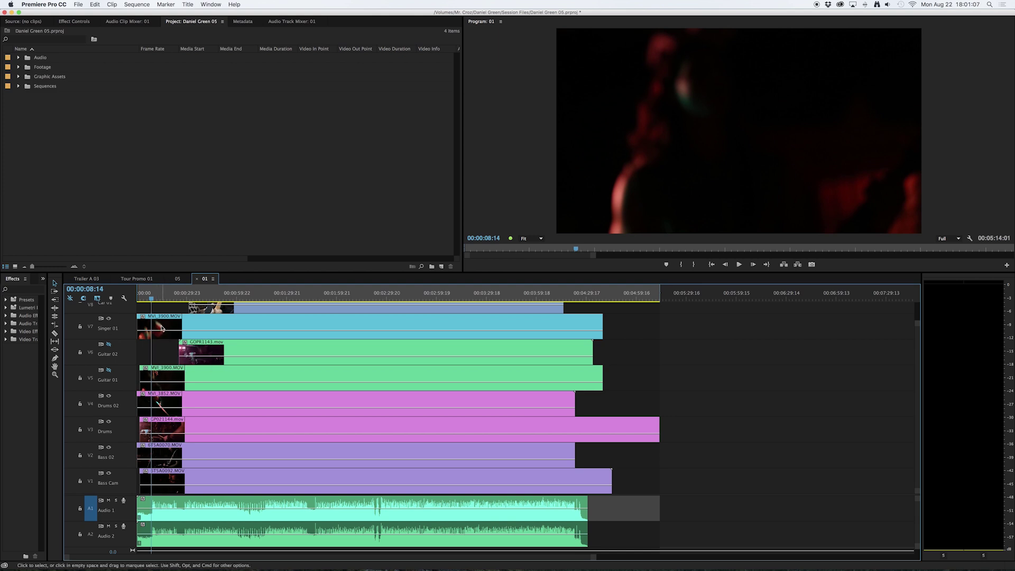
# Razor-cut the Singer 01 clip on V7 at 00:00:08:14 and play on to 00:00:10:10.
pyautogui.press('c')
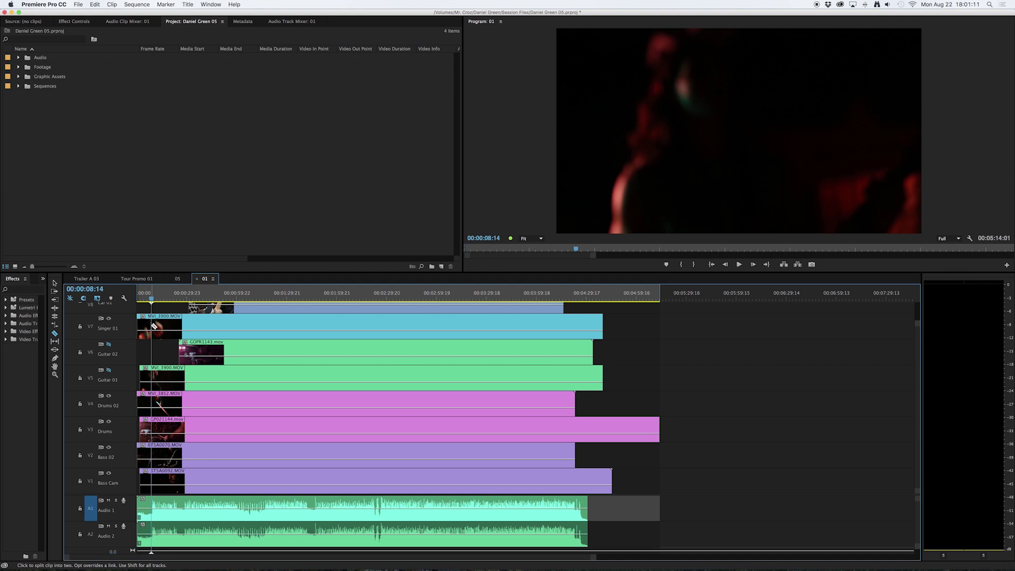
pyautogui.click(154, 326)
pyautogui.press('space')
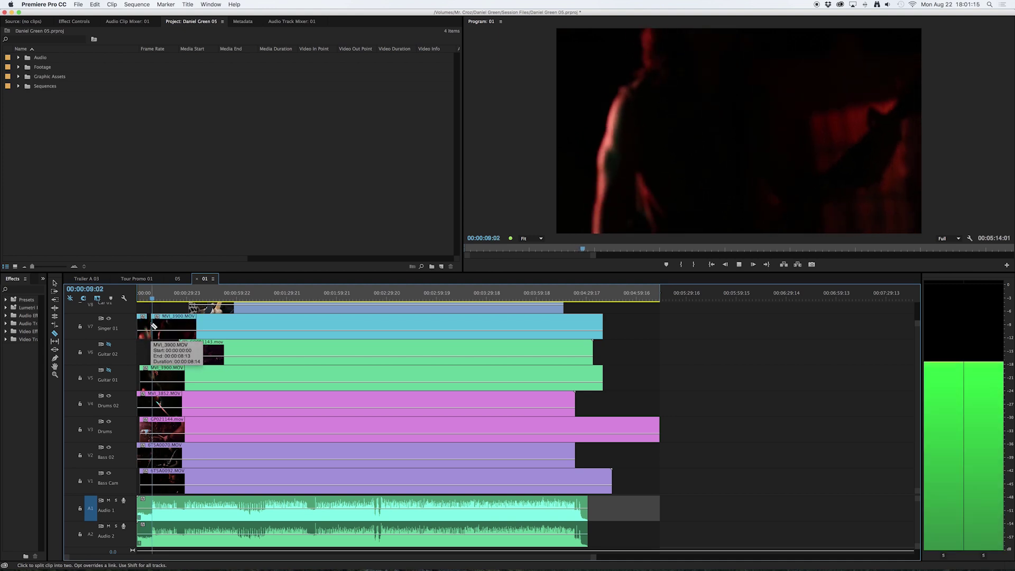
pyautogui.press('space')
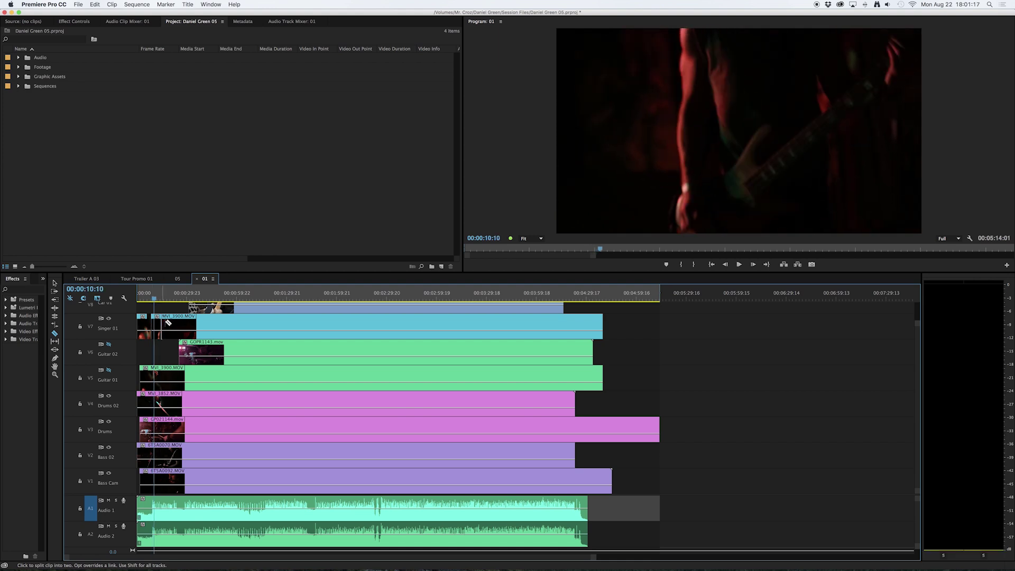
# Cut Singer 01 again at 00:00:10:10 and select the 00:00:08:14–00:00:10:09 MVI_3900 segment.
pyautogui.press('=')
pyautogui.press('=')
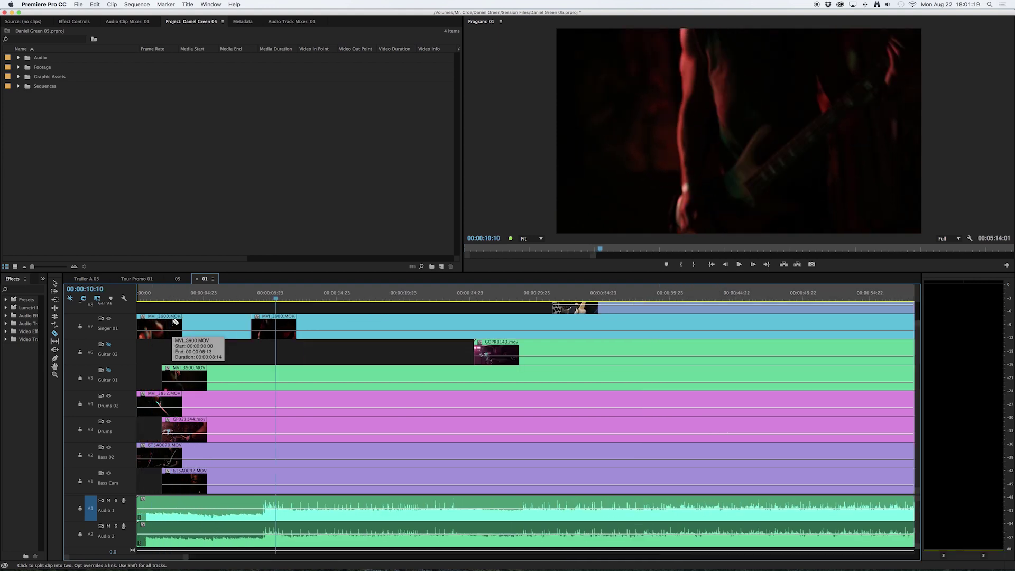
pyautogui.press('=')
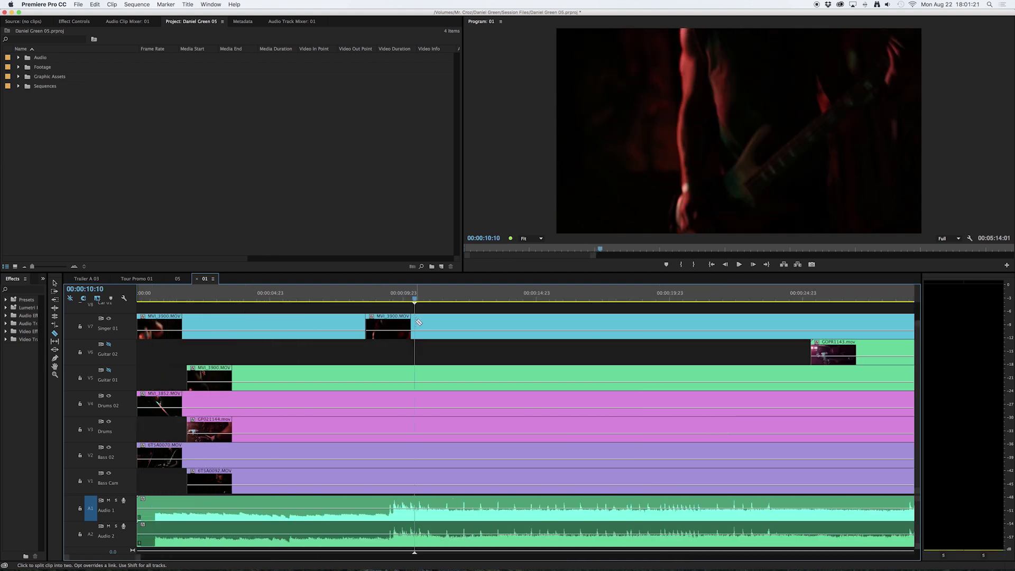
pyautogui.press('-')
pyautogui.press('-')
pyautogui.press('-')
pyautogui.press('=')
pyautogui.press('=')
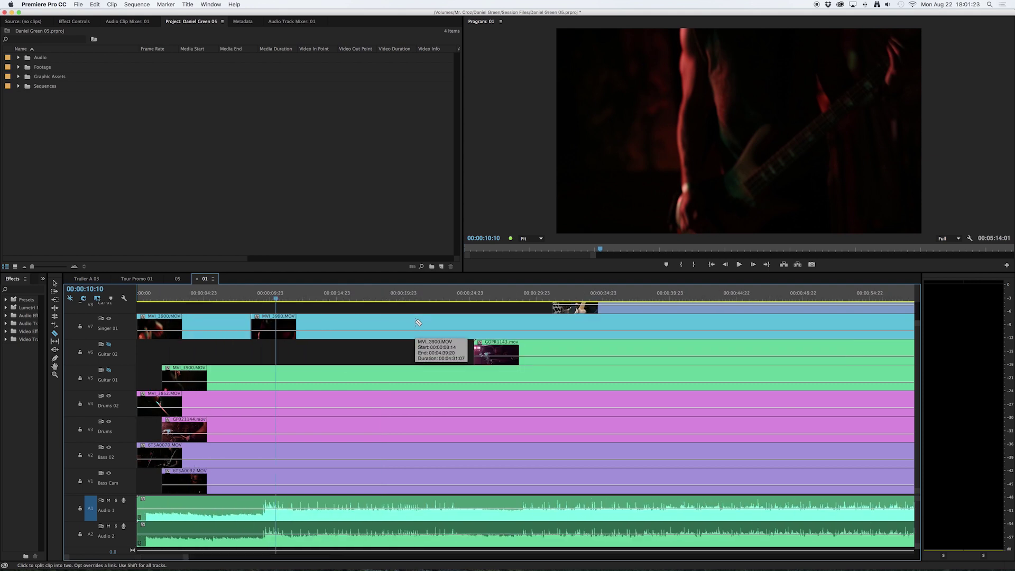
pyautogui.press('=')
pyautogui.click(415, 321)
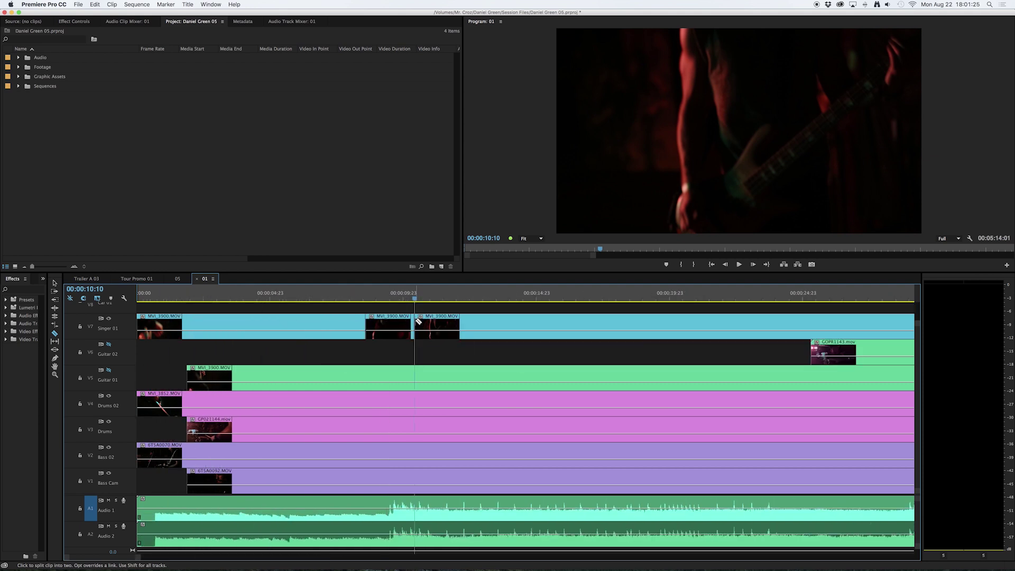
pyautogui.press('v')
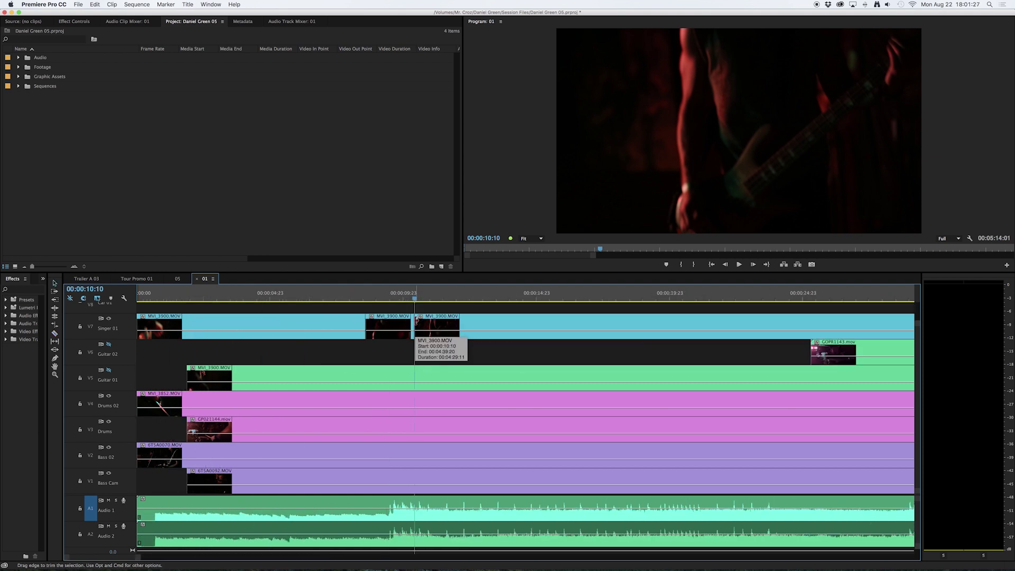
pyautogui.click(390, 326)
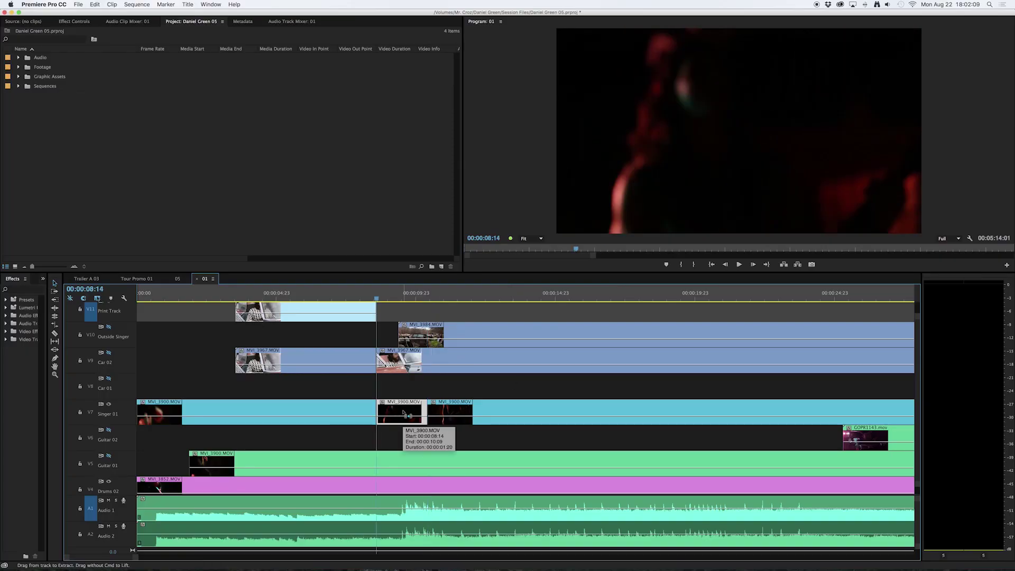
# Paste the singer segment onto the Print Track after Car 02 and hide the Singer 01 track output.
pyautogui.press('super+v')
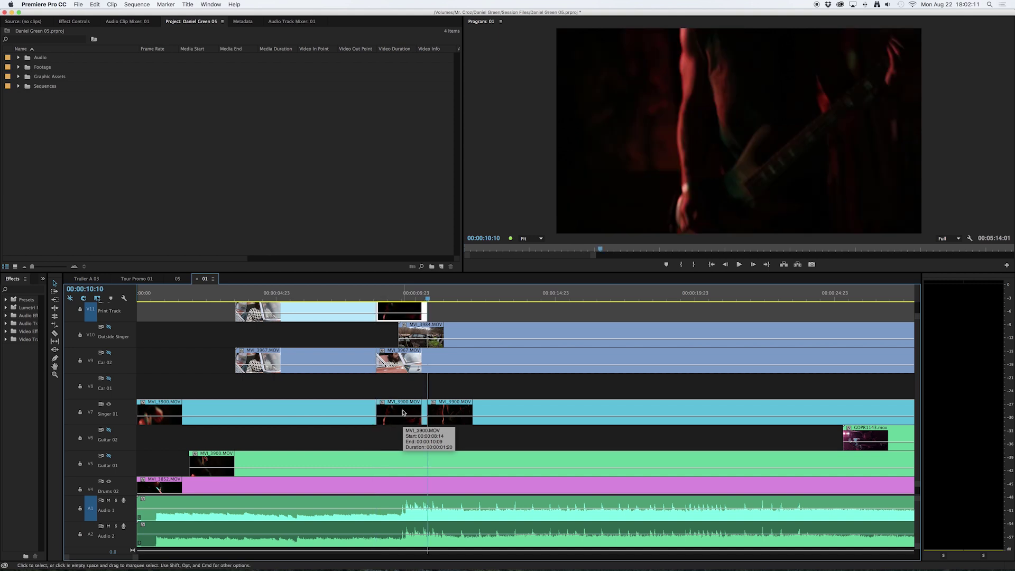
pyautogui.scroll(-2, 472, 405)
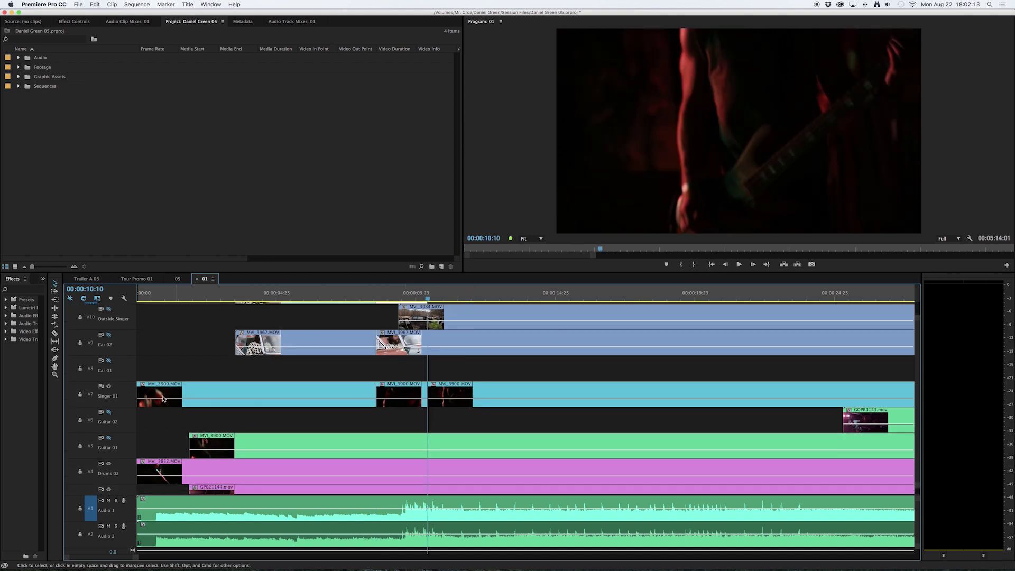
pyautogui.click(108, 387)
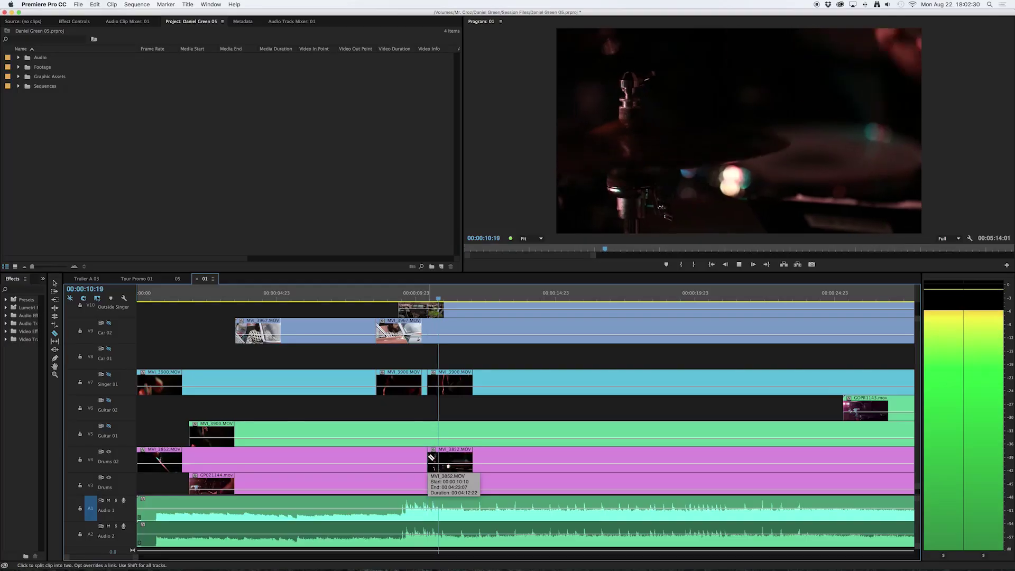
# Razor Drums 02 at 12:05 and check the 10:10–12:04 drum segment's start and end.
pyautogui.press('space')
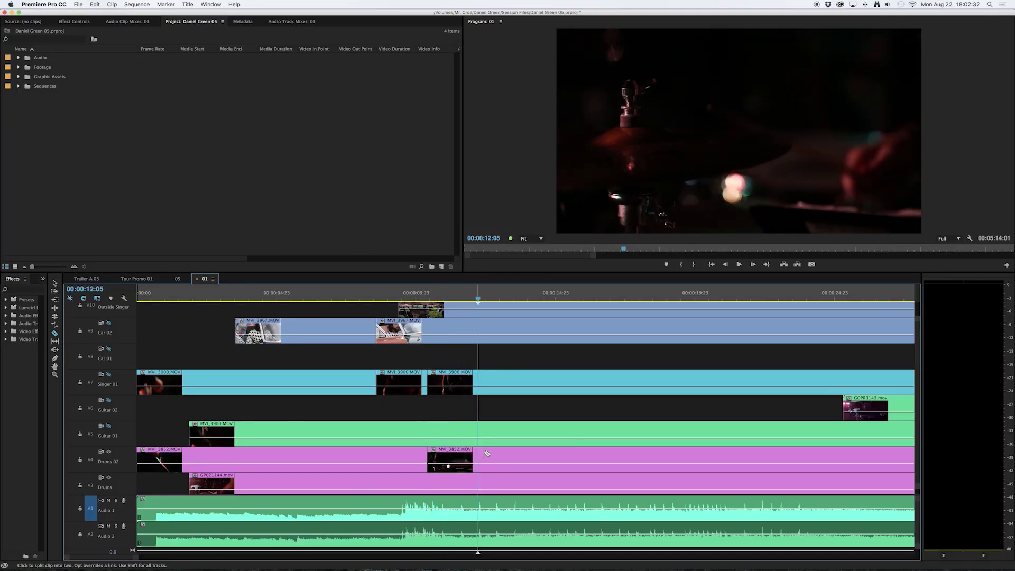
pyautogui.click(478, 458)
pyautogui.press('v')
pyautogui.click(453, 459)
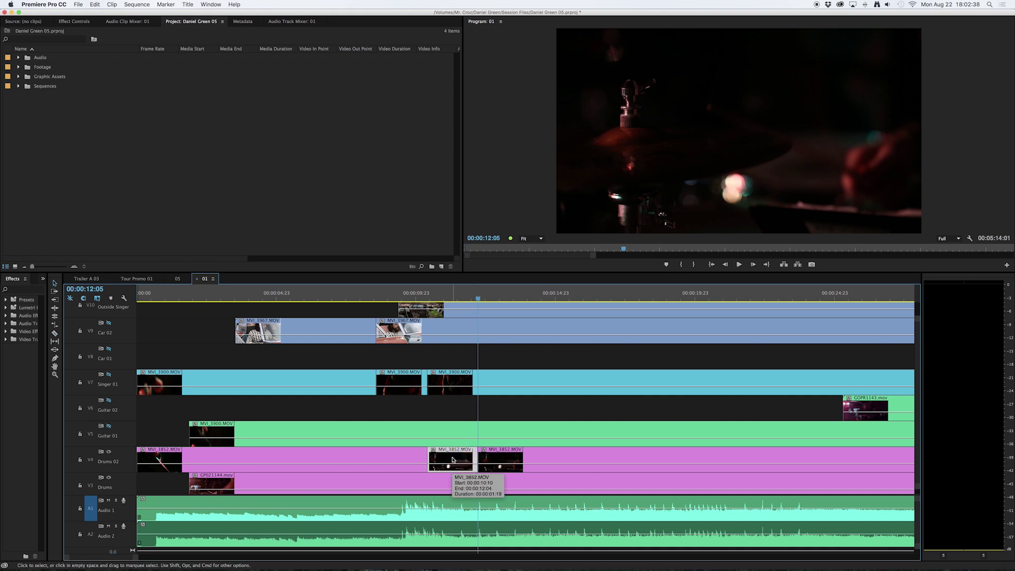
pyautogui.press('Up')
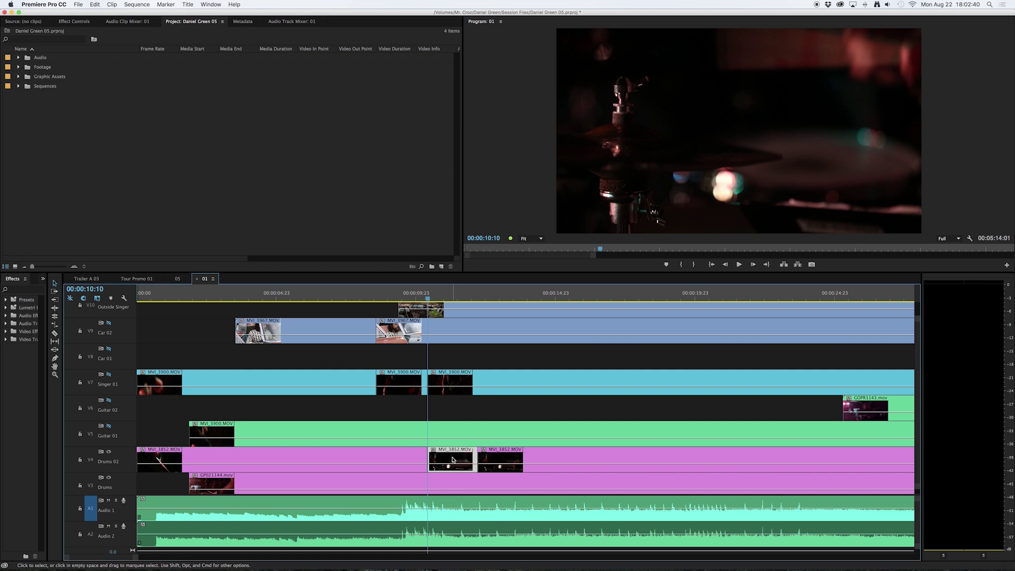
pyautogui.press('Down')
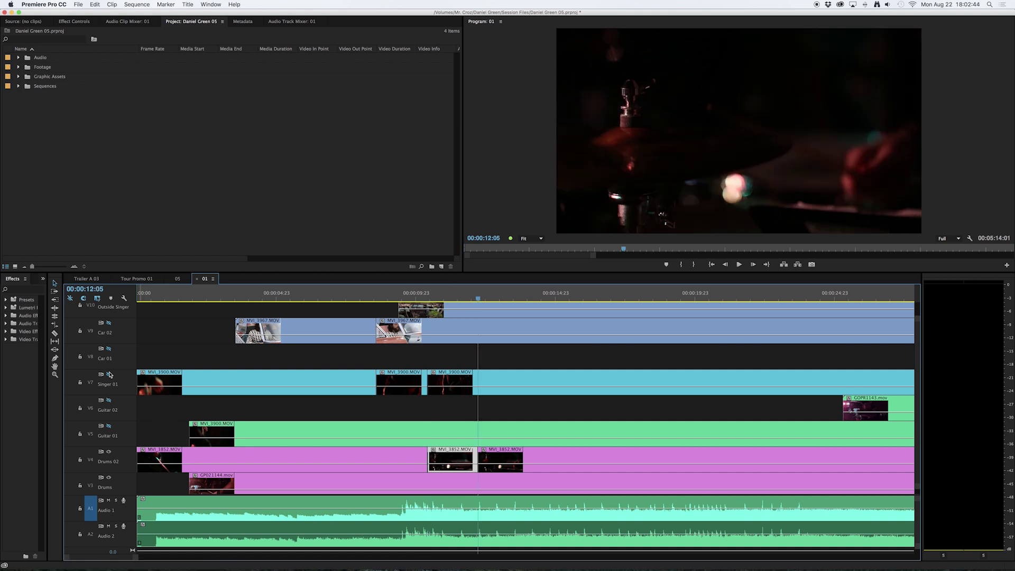
# Show Guitar 01 again and razor its clip at 15:13 and 12:05.
pyautogui.click(109, 426)
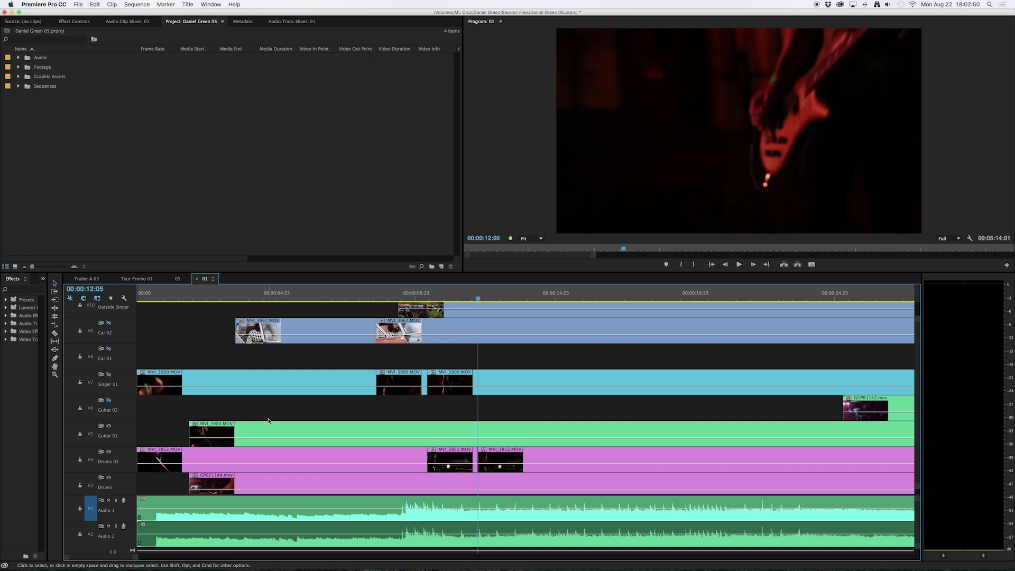
pyautogui.press('space')
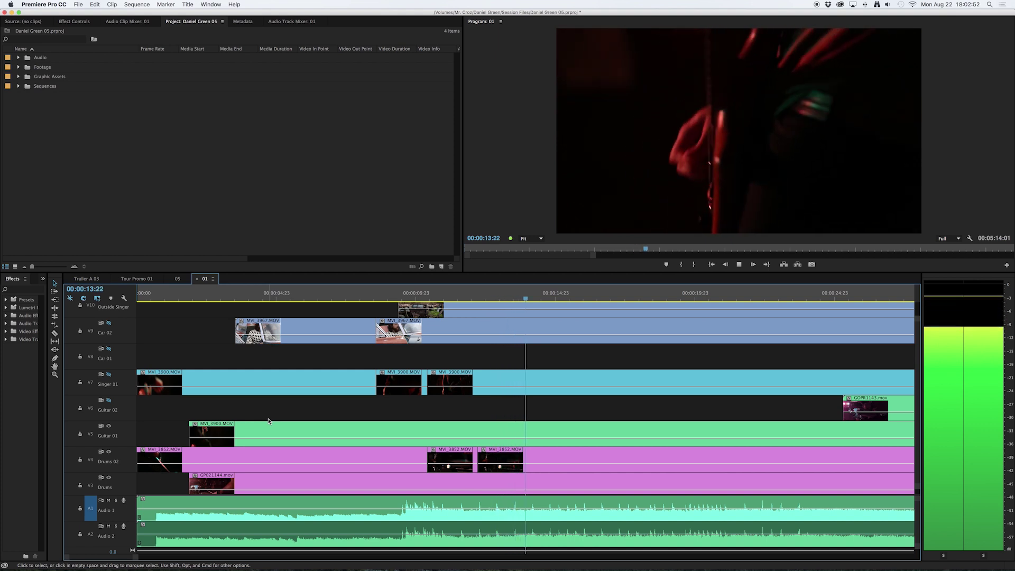
pyautogui.press('space')
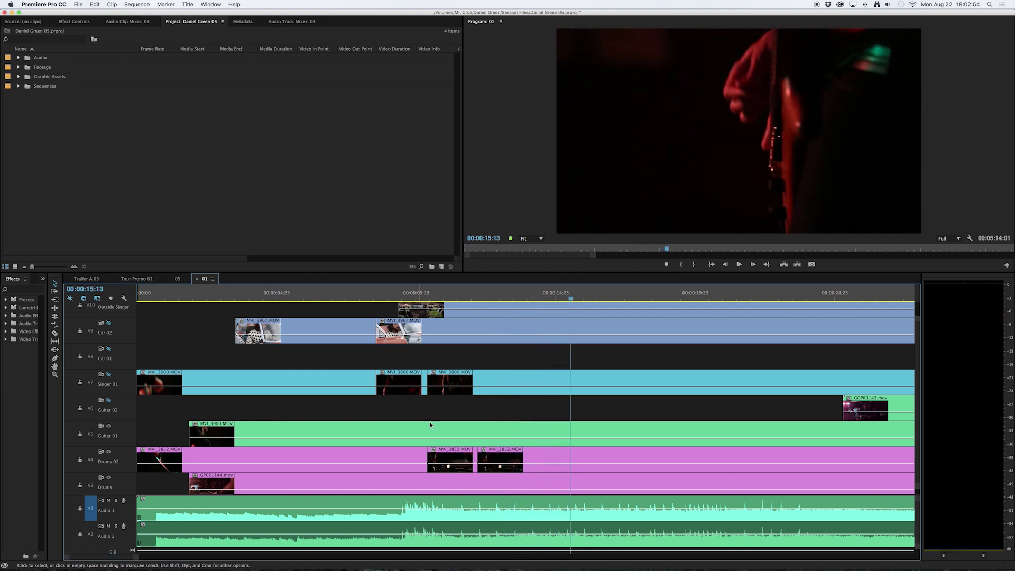
pyautogui.press('c')
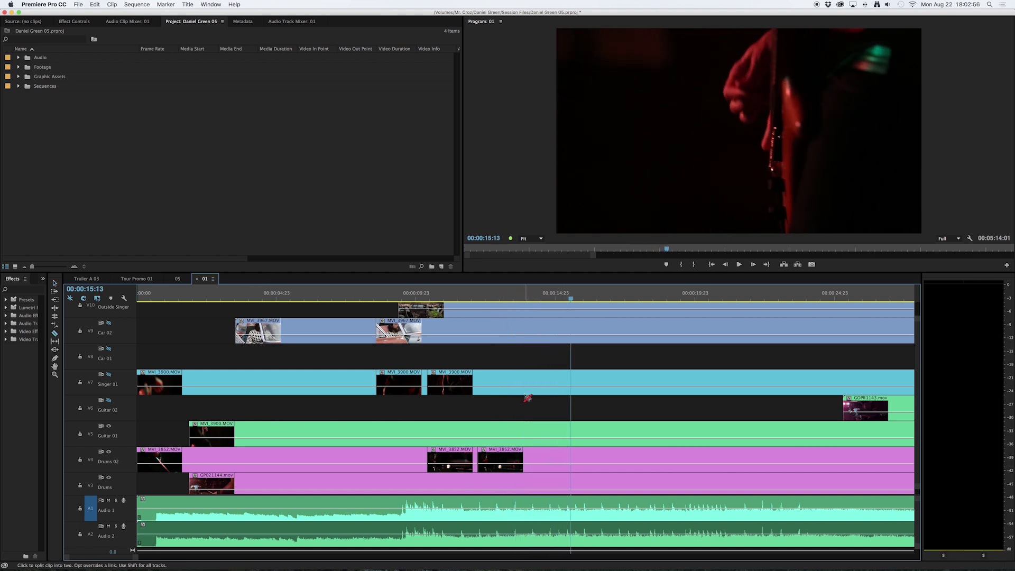
pyautogui.click(572, 433)
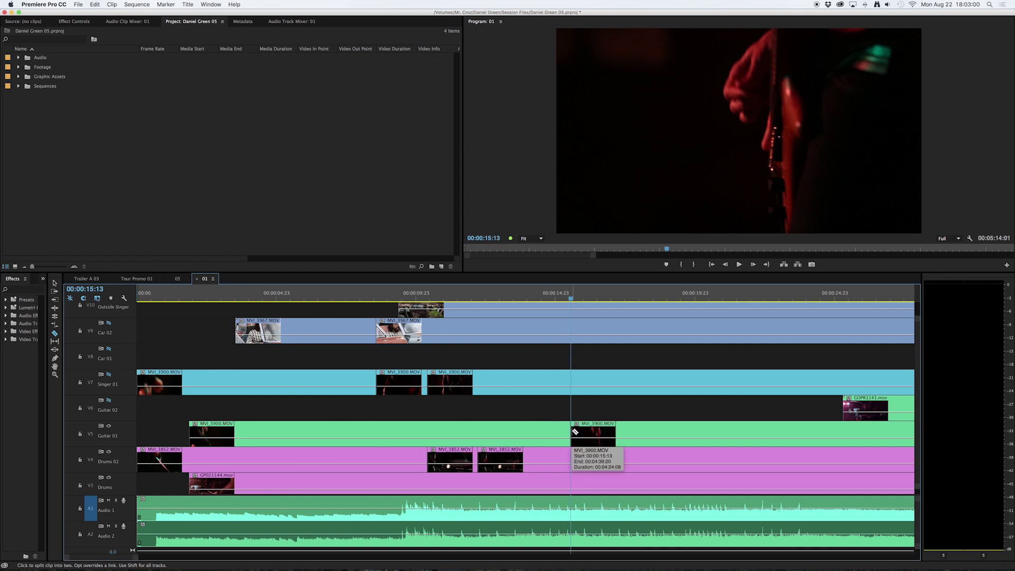
pyautogui.press('Up')
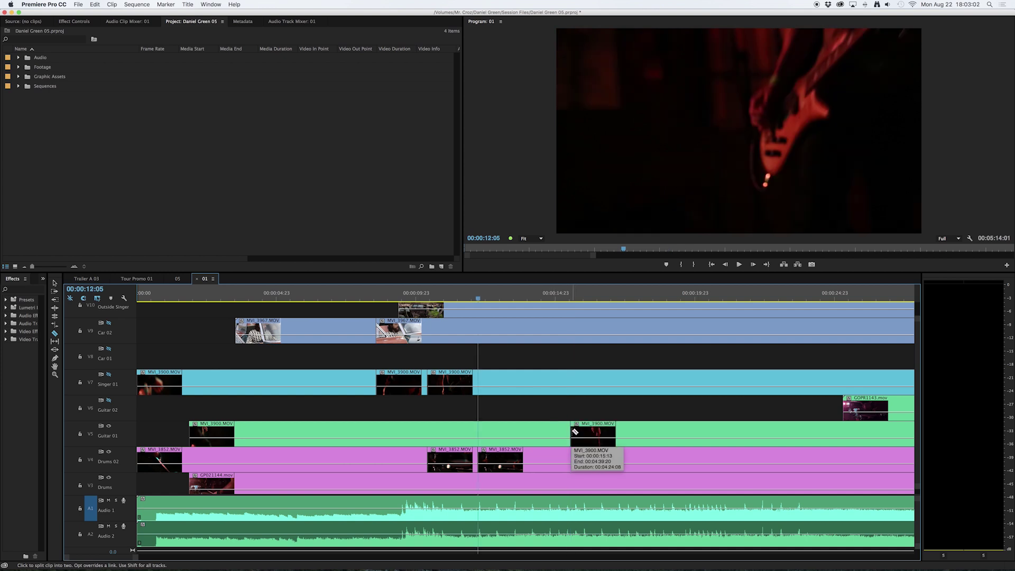
pyautogui.click(482, 431)
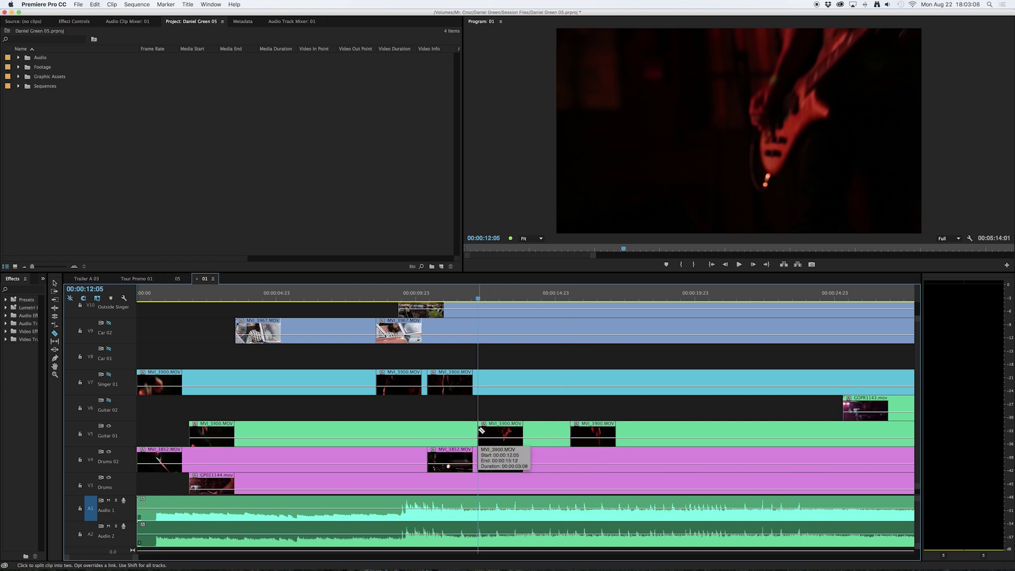
pyautogui.press('v')
# Place the 12:05–15:13 guitar segment on the Print Track so the edit runs to 15:13.
pyautogui.click(511, 431)
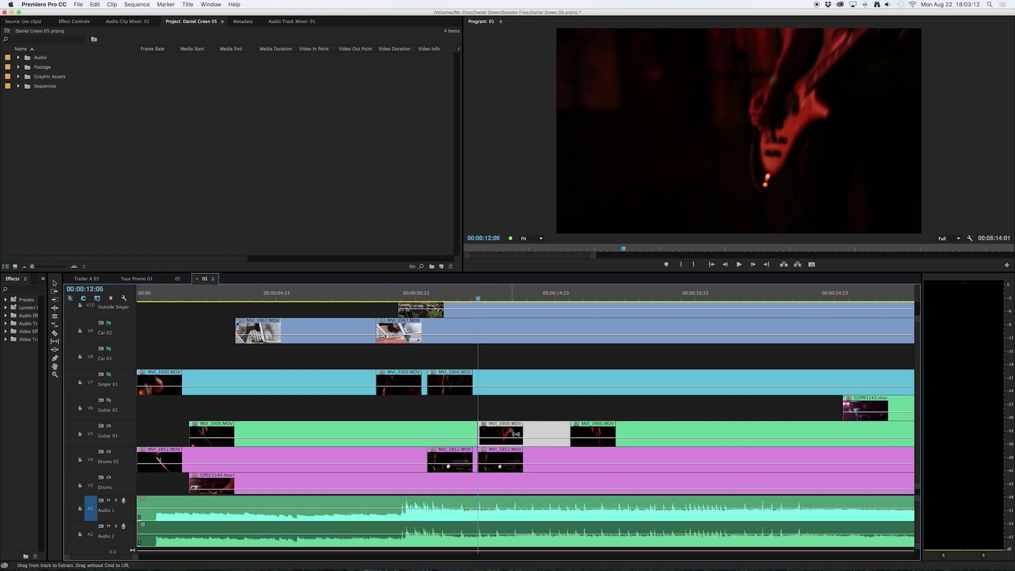
pyautogui.press('Down')
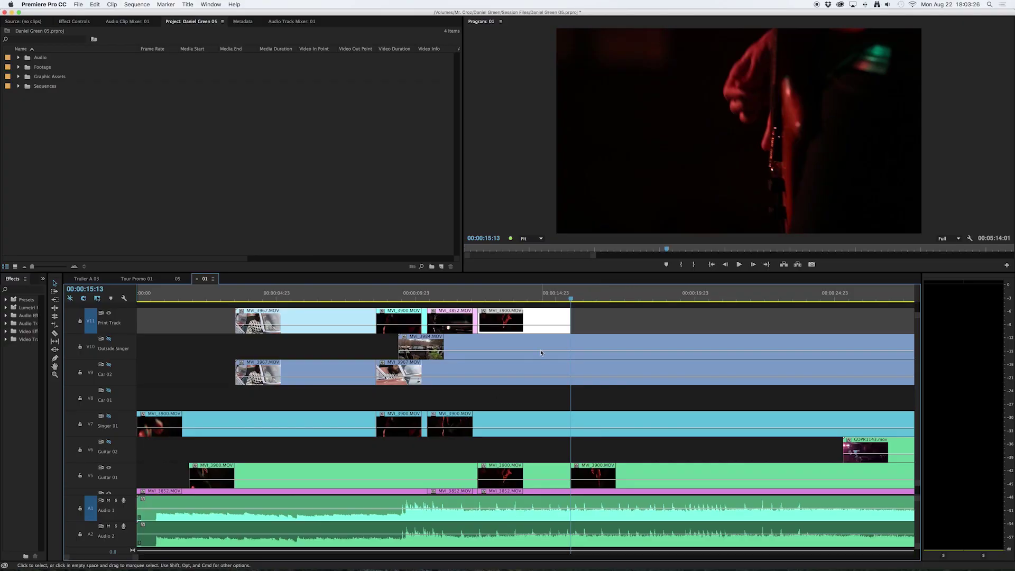
pyautogui.click(610, 318)
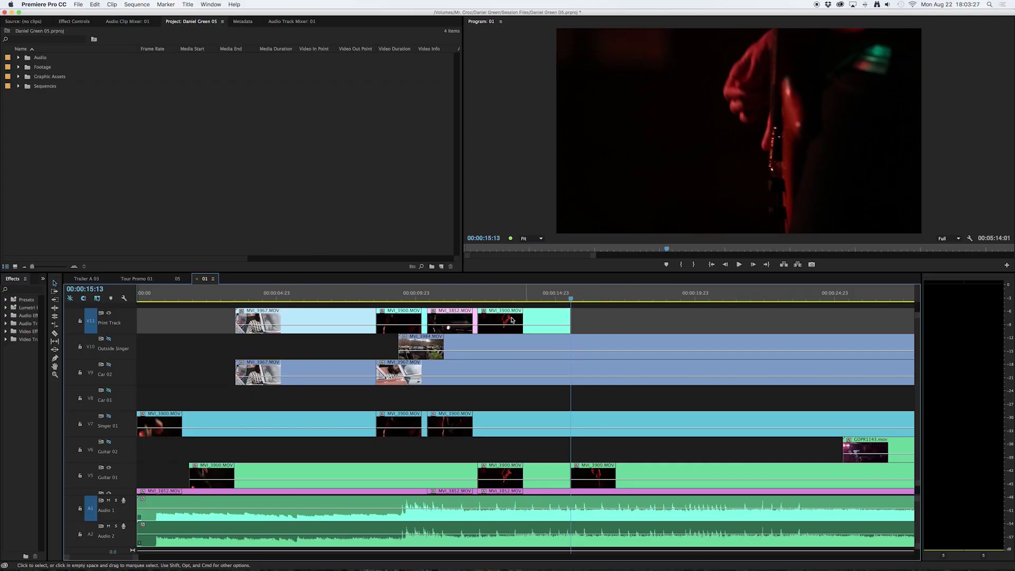
pyautogui.click(258, 297)
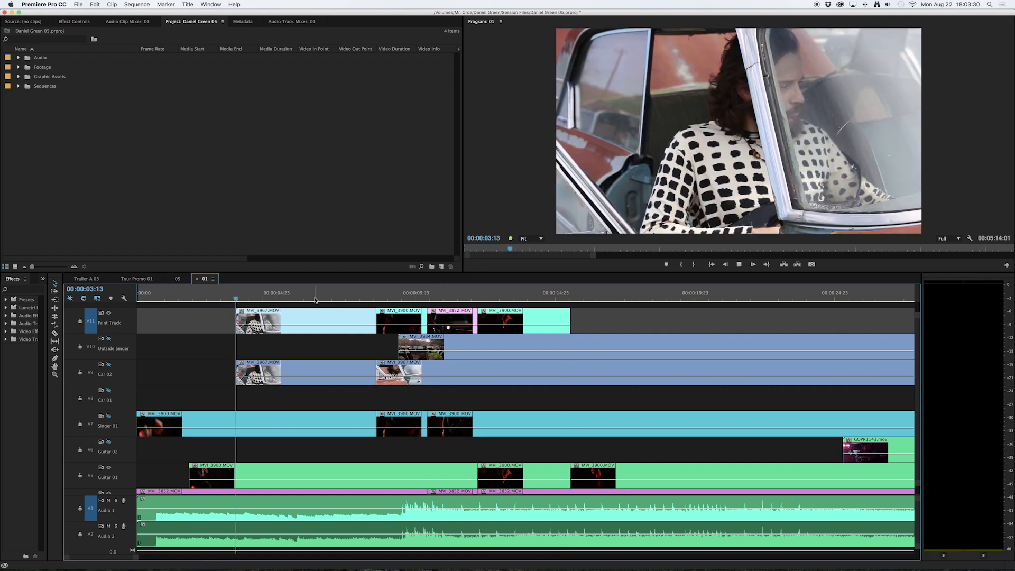
pyautogui.press('space')
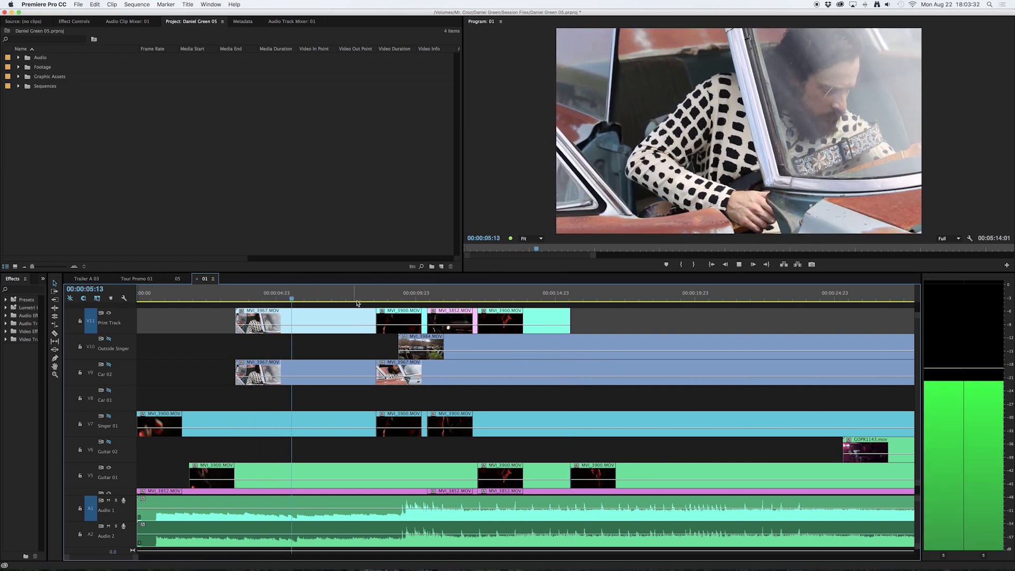